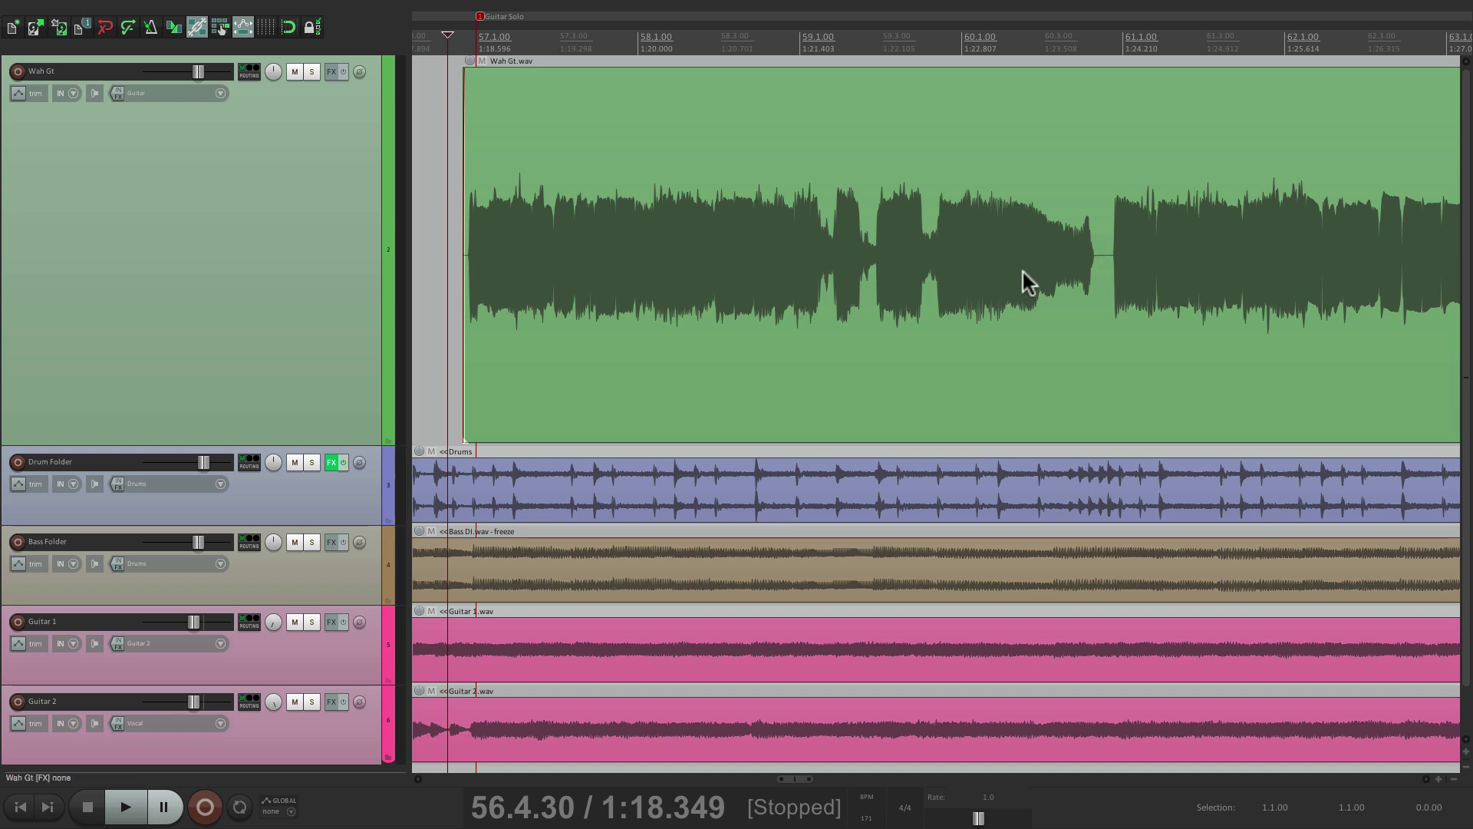
Play back the solo, then arm Wah Gt with input monitoring set to Auto, Tape Auto Style.
key("space")
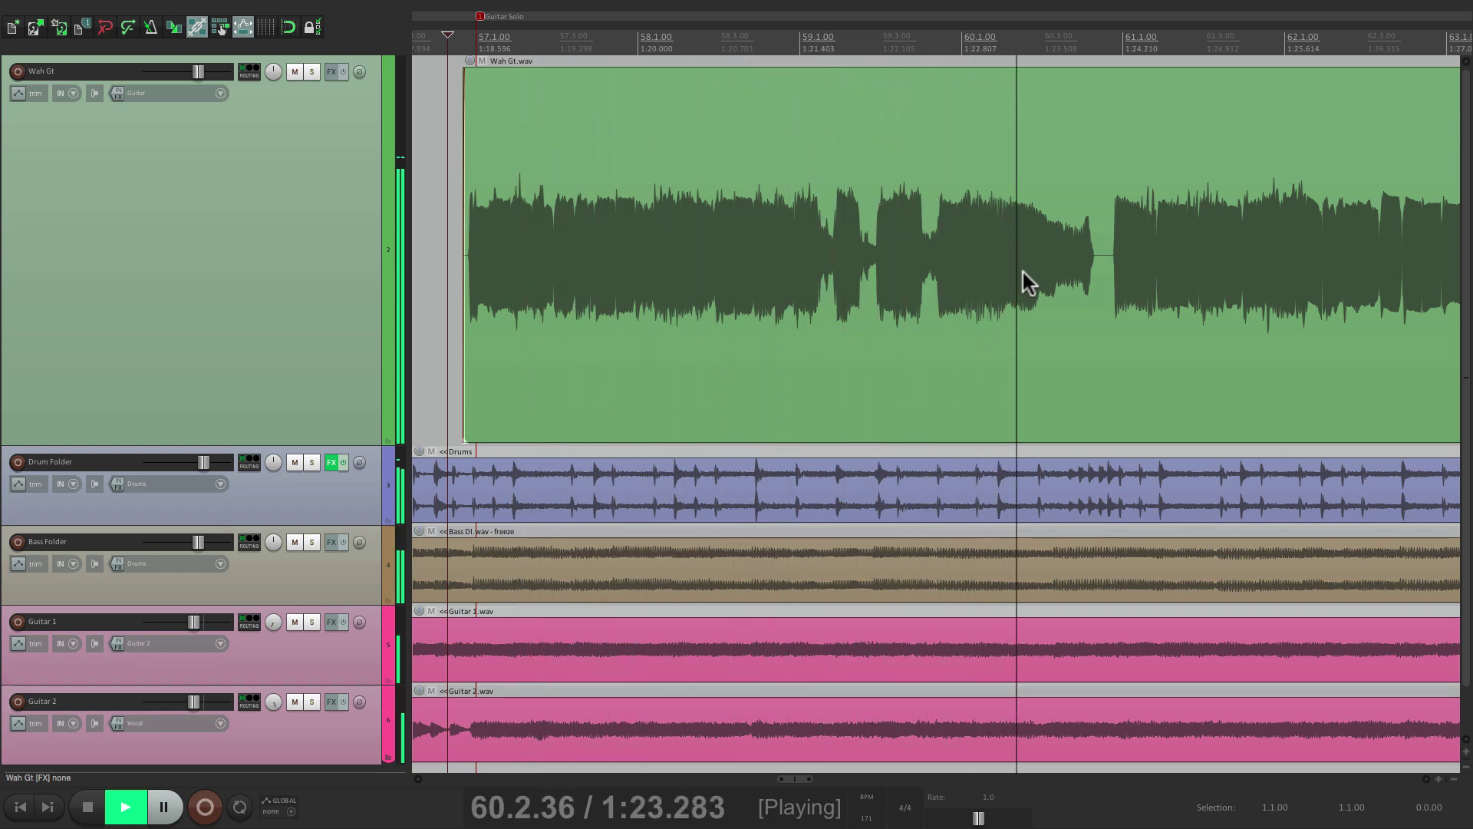
key("space")
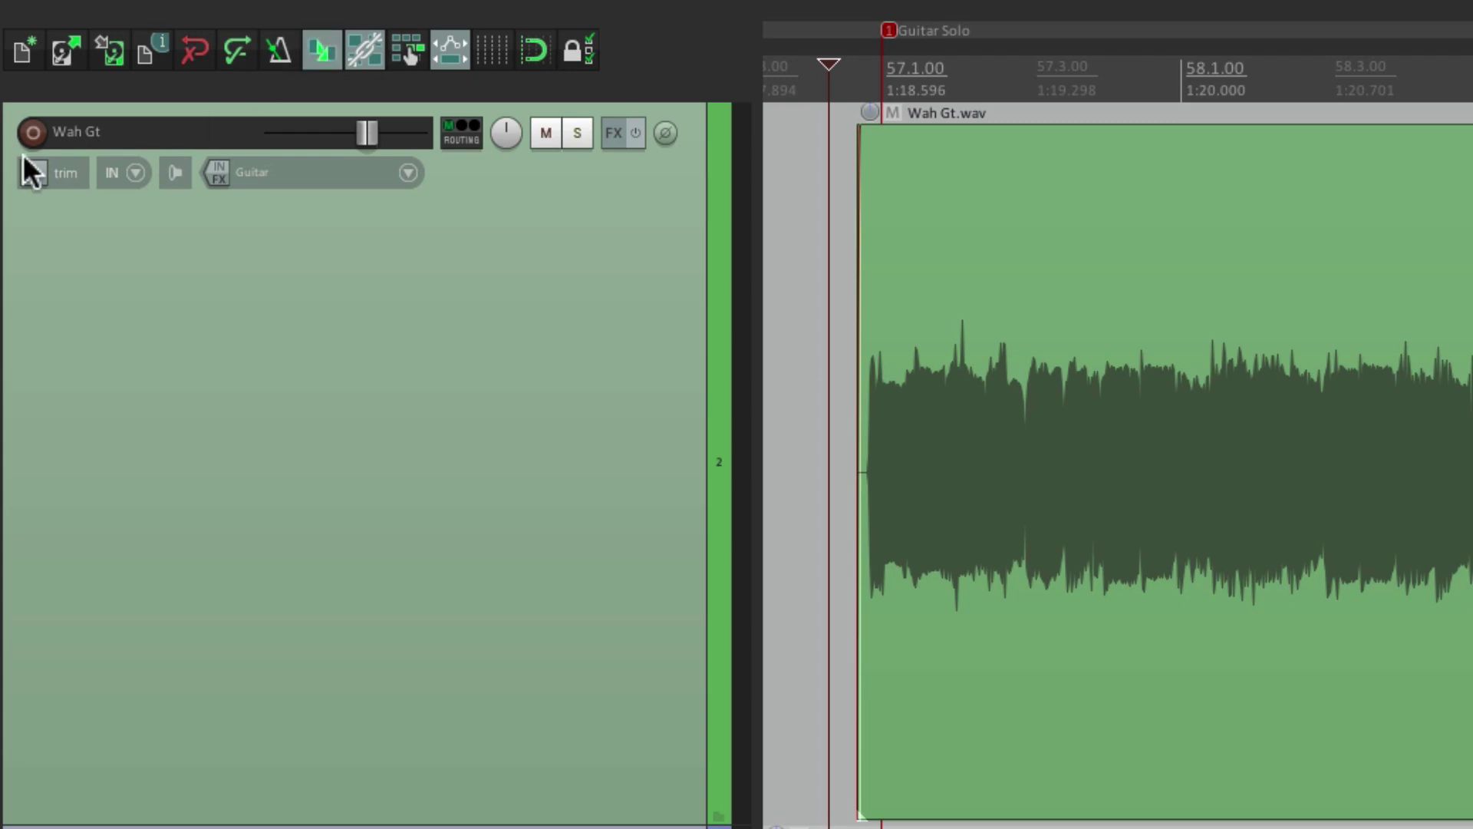
left_click(33, 132)
left_click(177, 179)
right_click(177, 181)
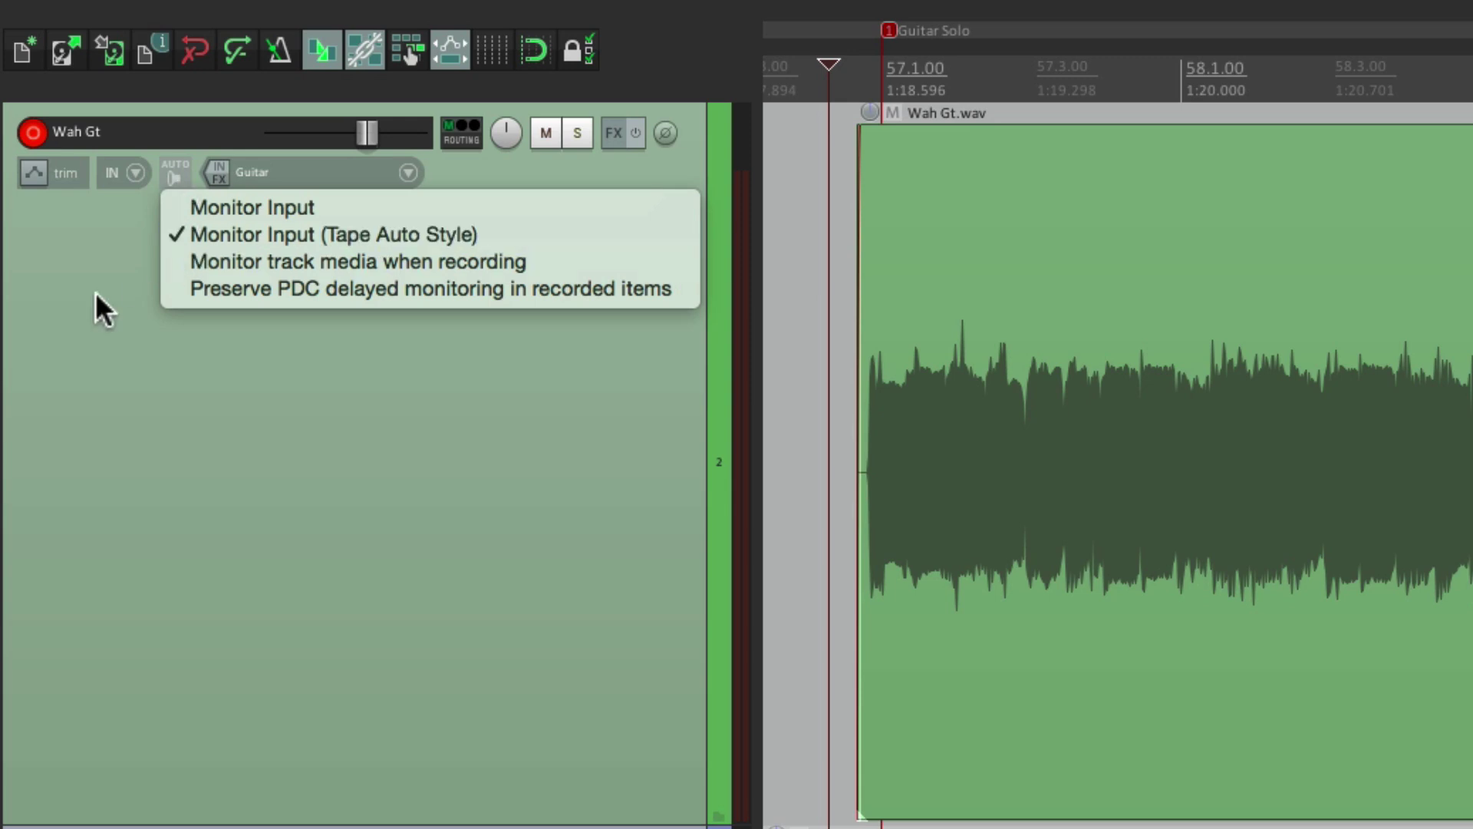
left_click(80, 343)
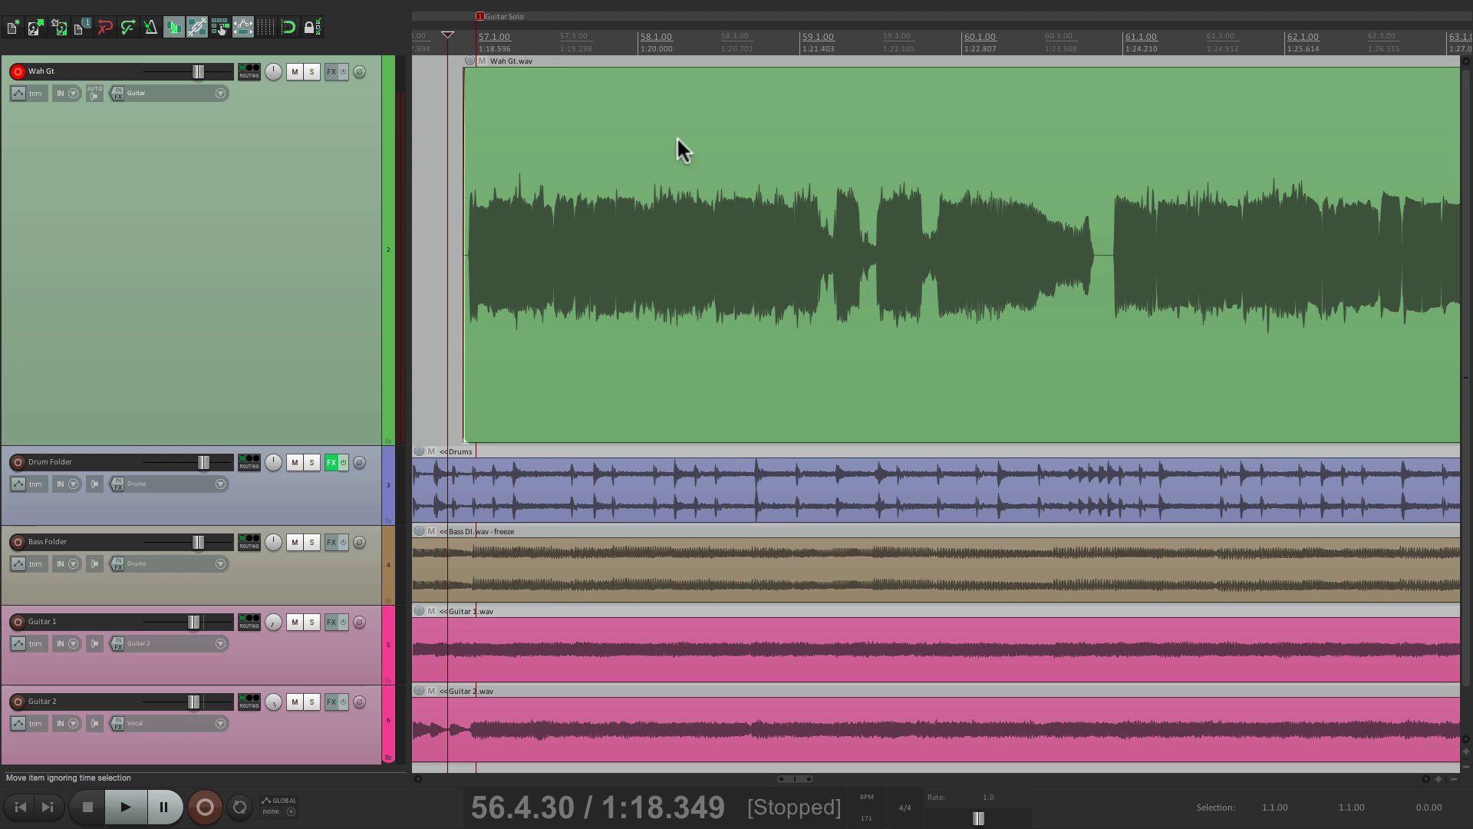
Mute the original Wah Gt.wav item and play back the solo section.
left_click(482, 60)
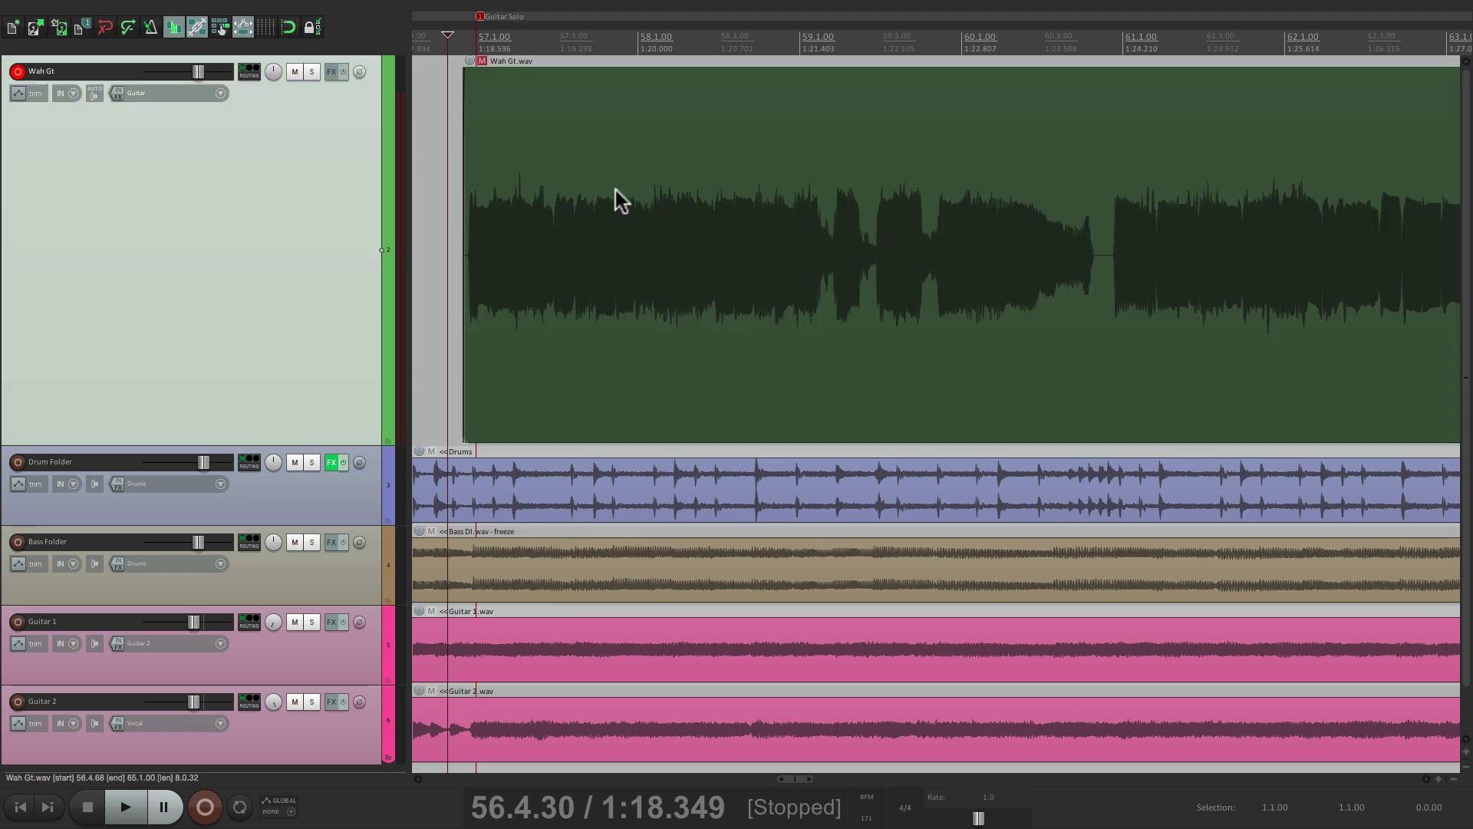
key("space")
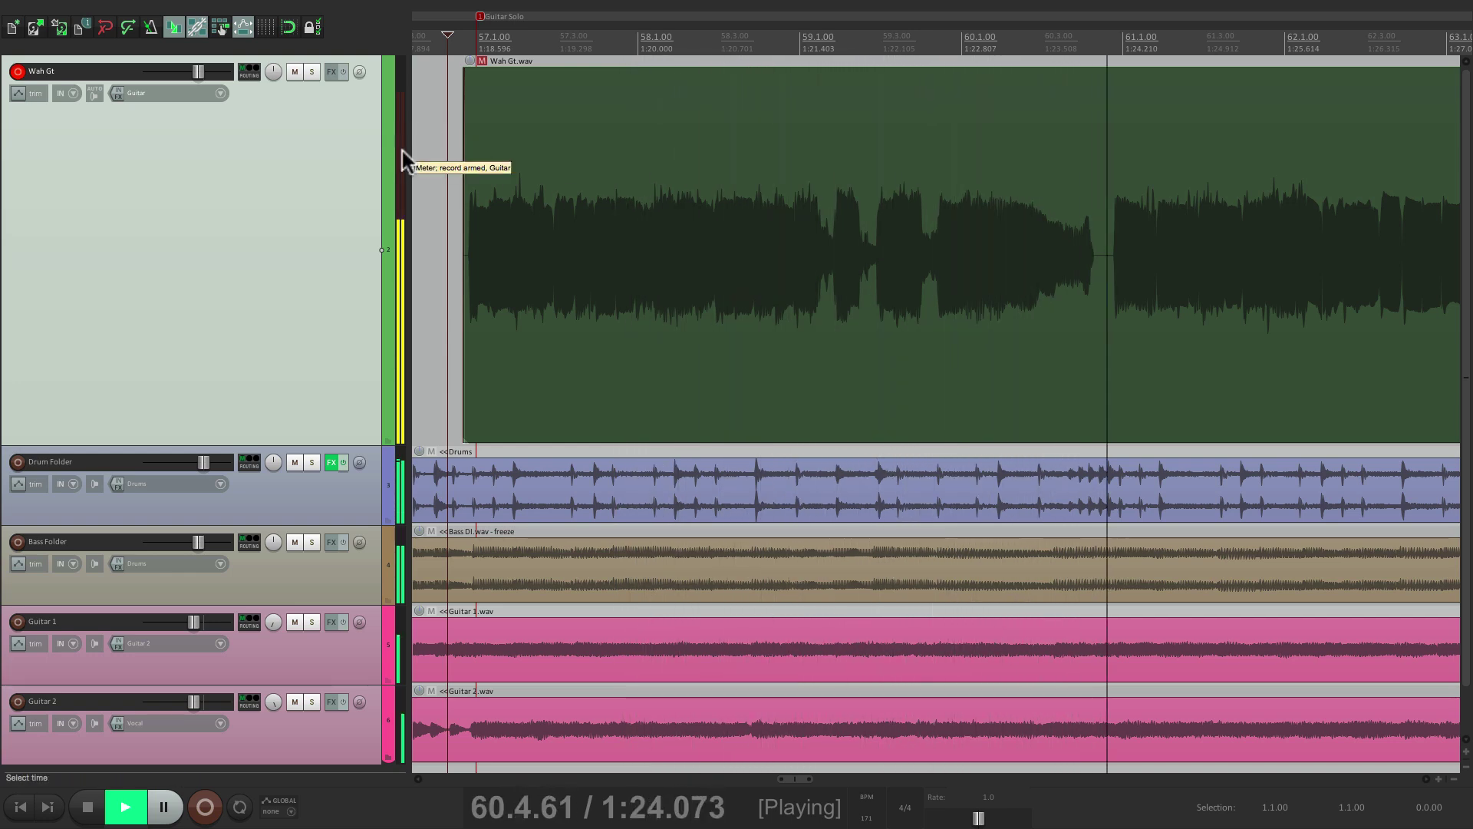
key("space")
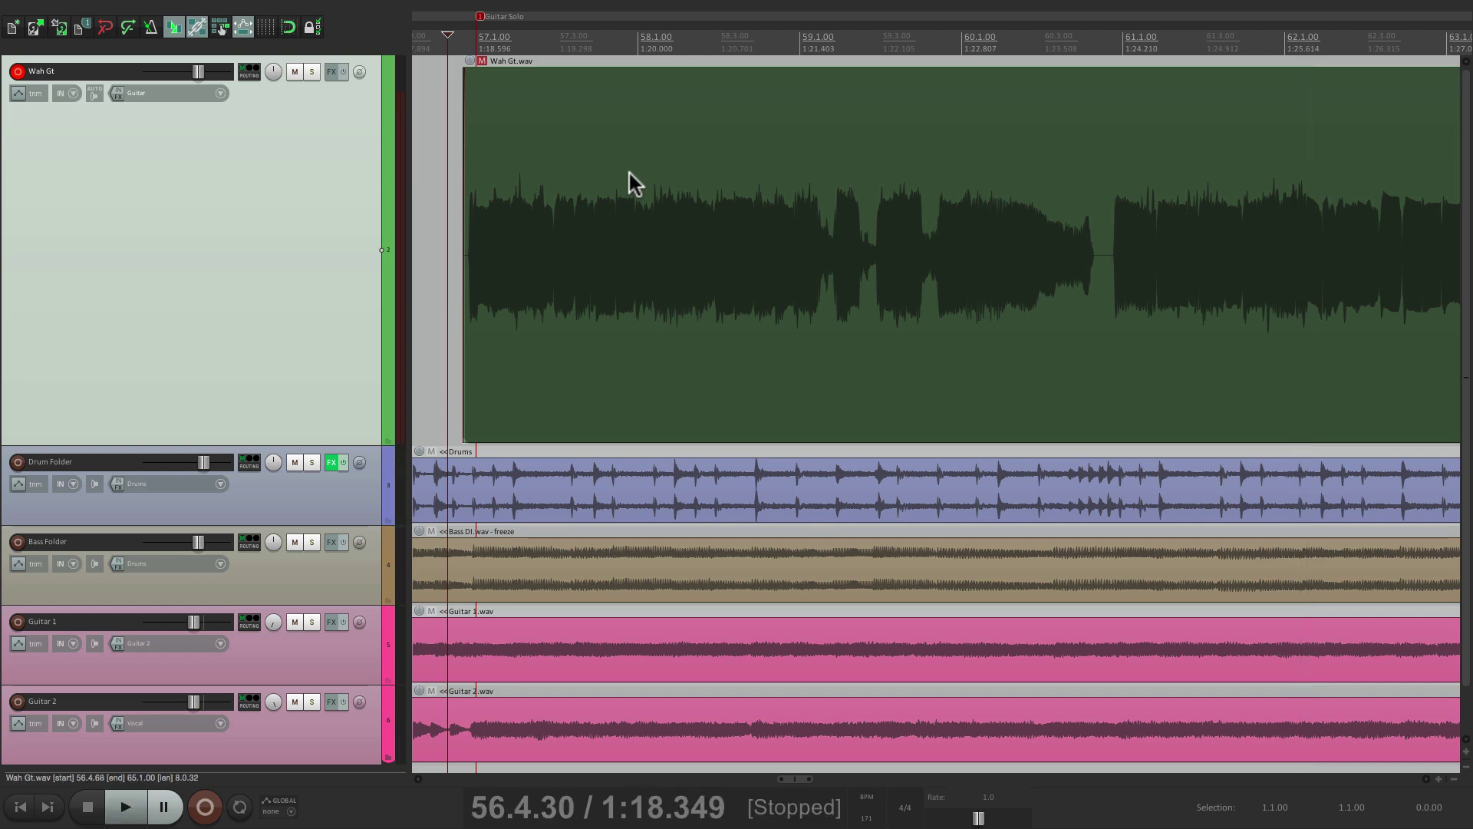
Record trial punch-in takes during playback, then undo them.
key("space")
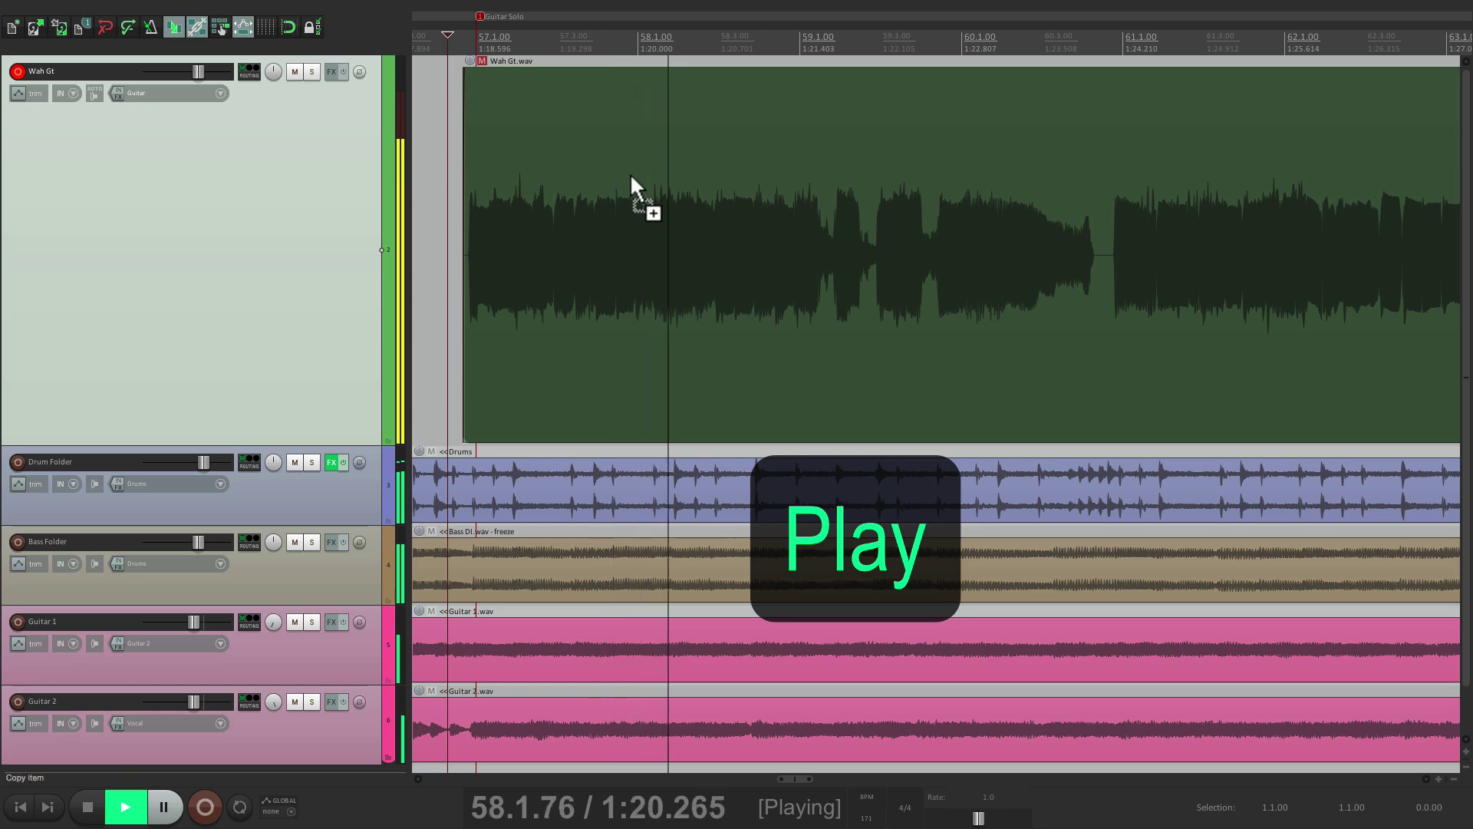
key("ctrl+r")
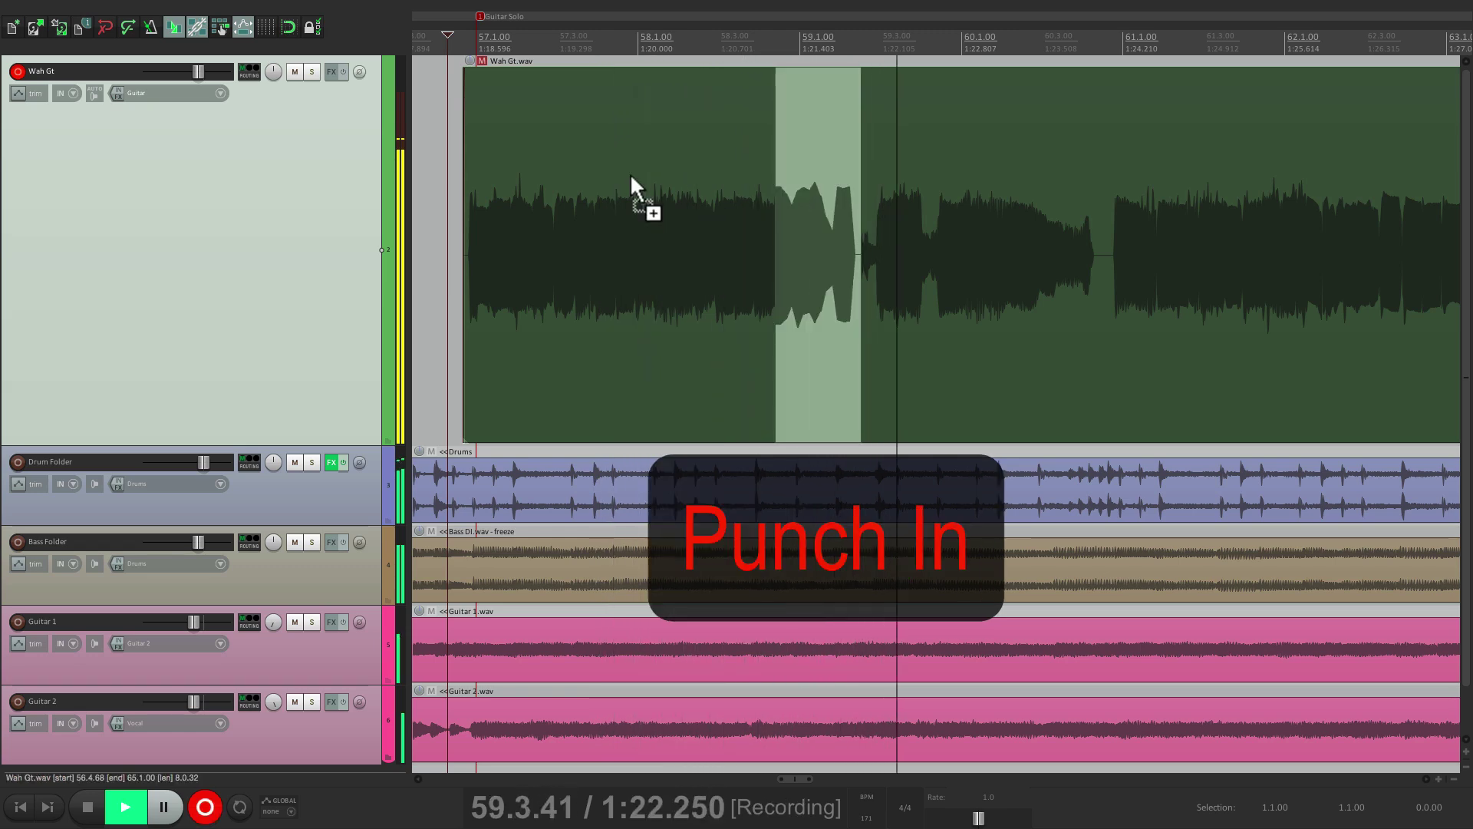
key("ctrl+r")
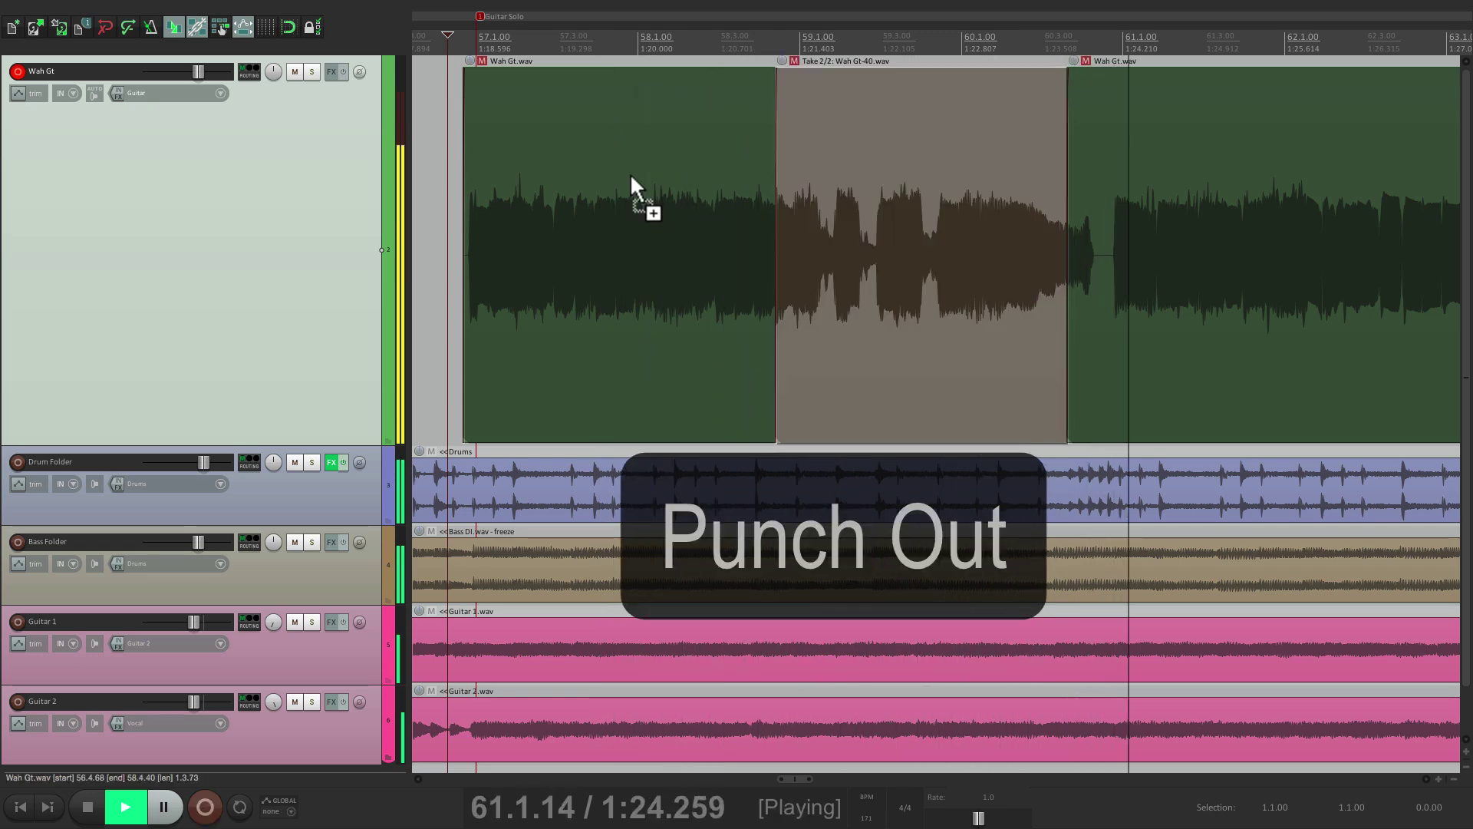
key("ctrl+r")
key("ctrl+r")
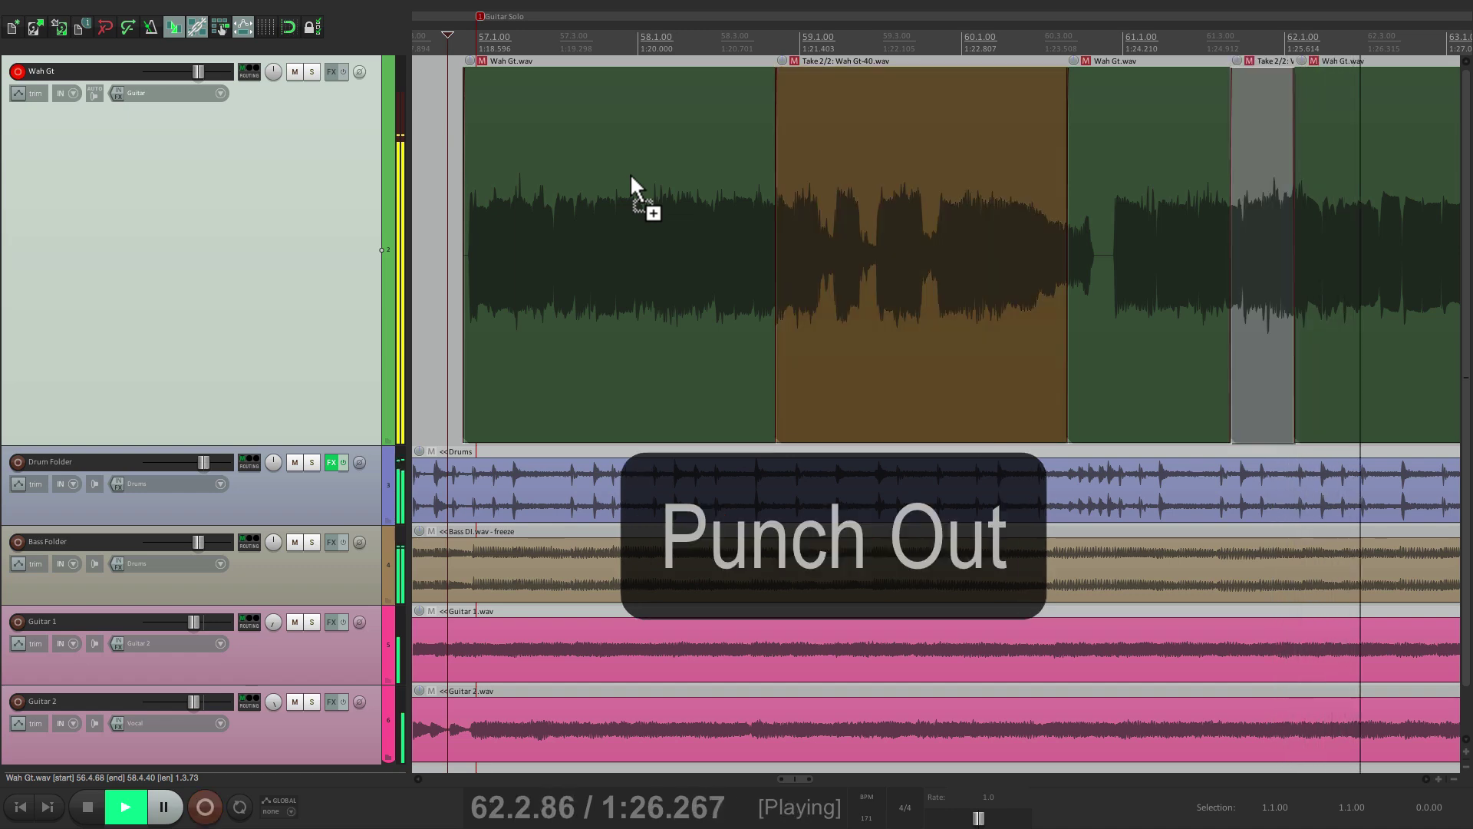
key("space")
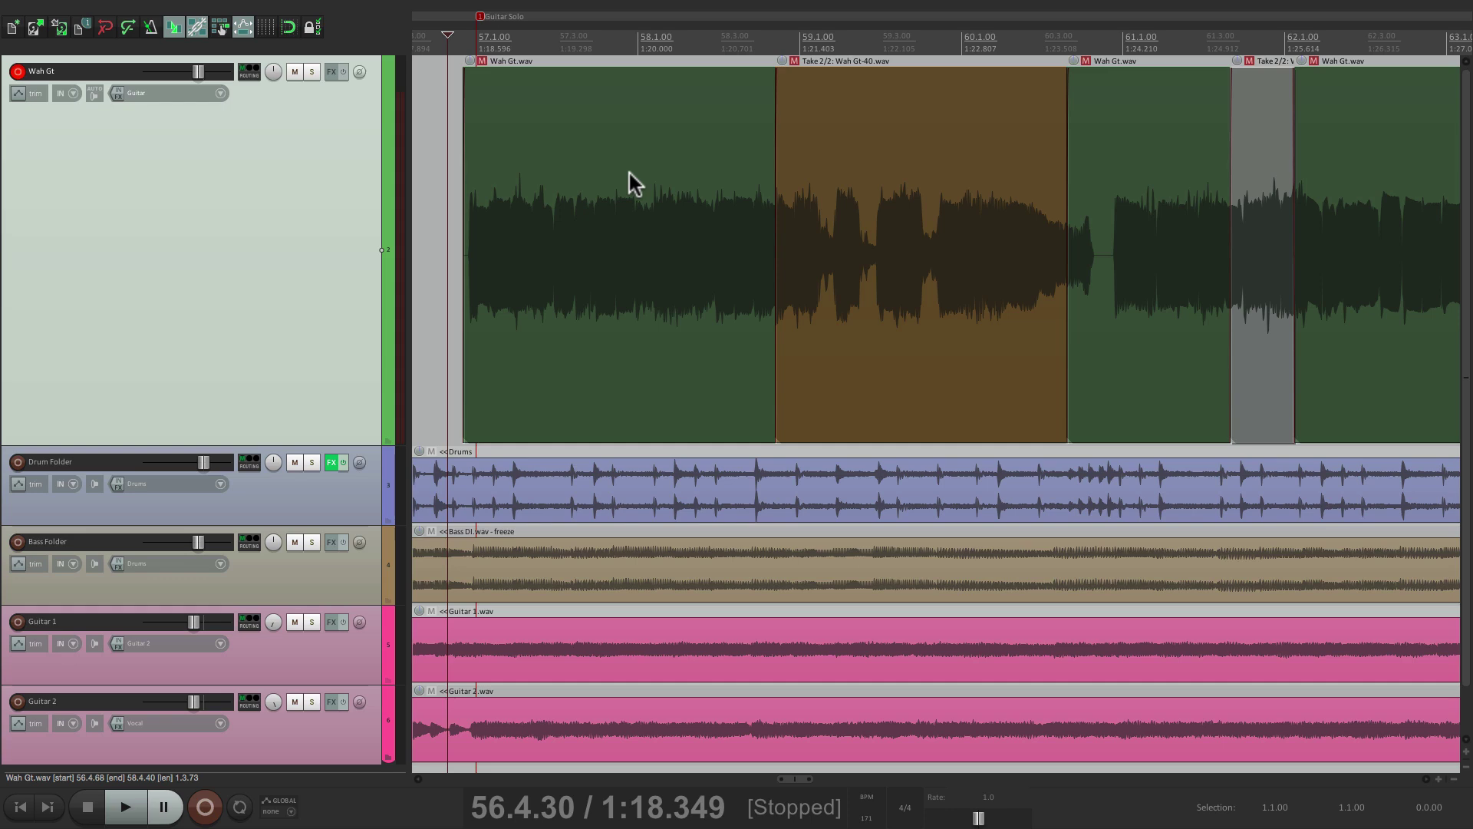
key("ctrl+z")
key("ctrl+z")
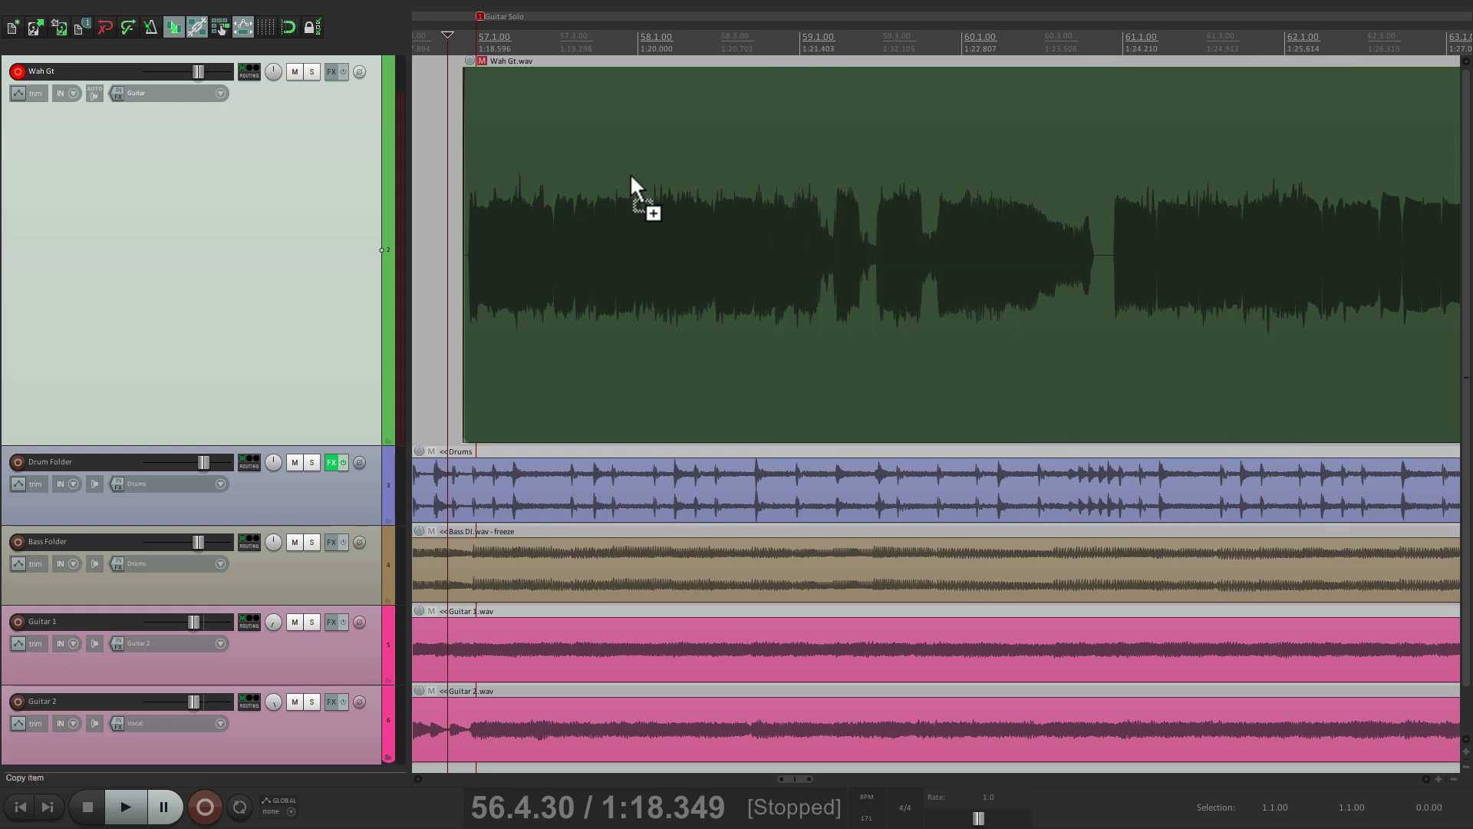
Unmute Wah Gt.wav, check Tape Auto Style monitoring, and keep the record mode on normal.
left_click(484, 59)
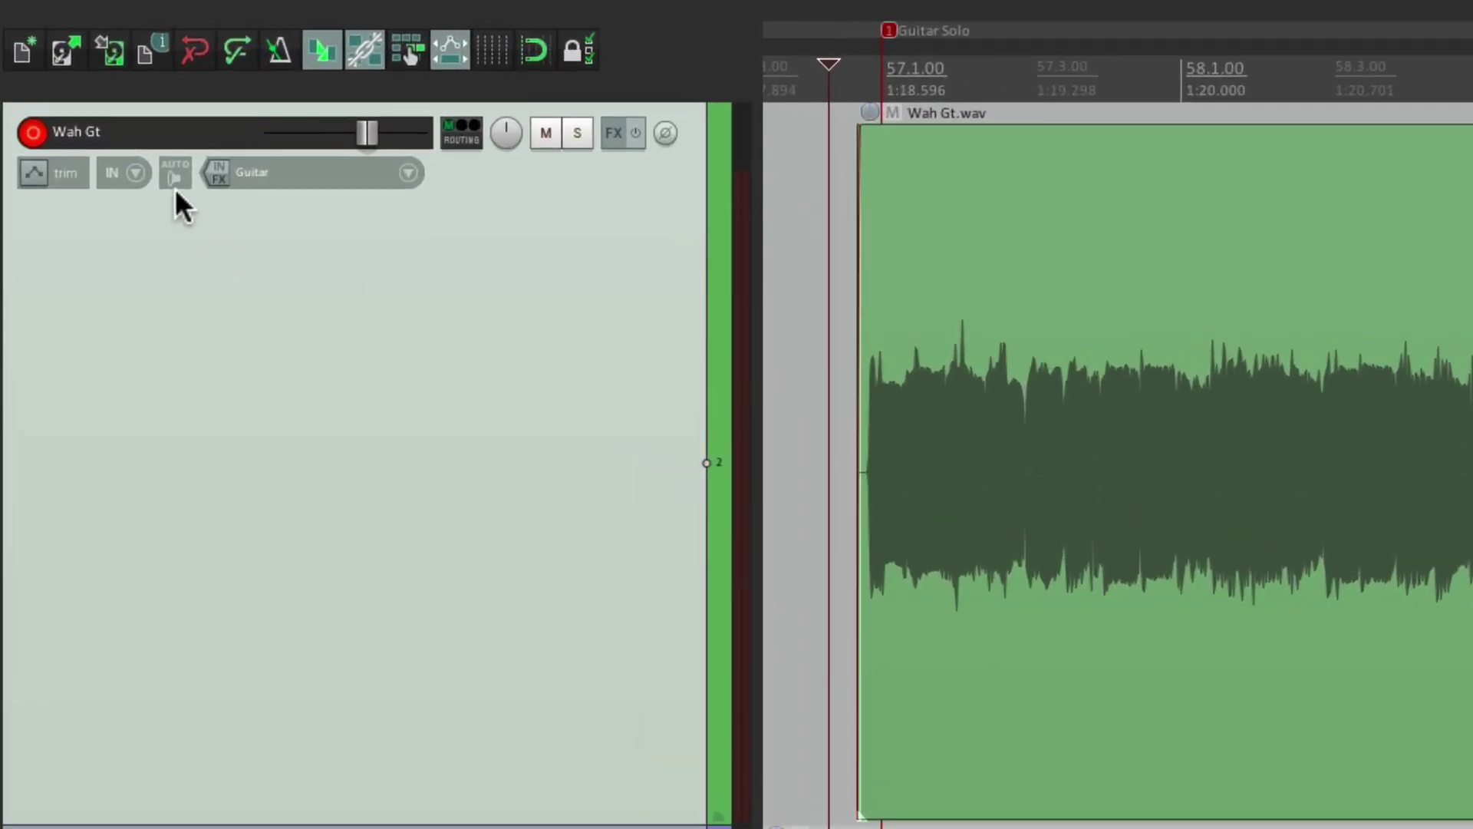
right_click(171, 176)
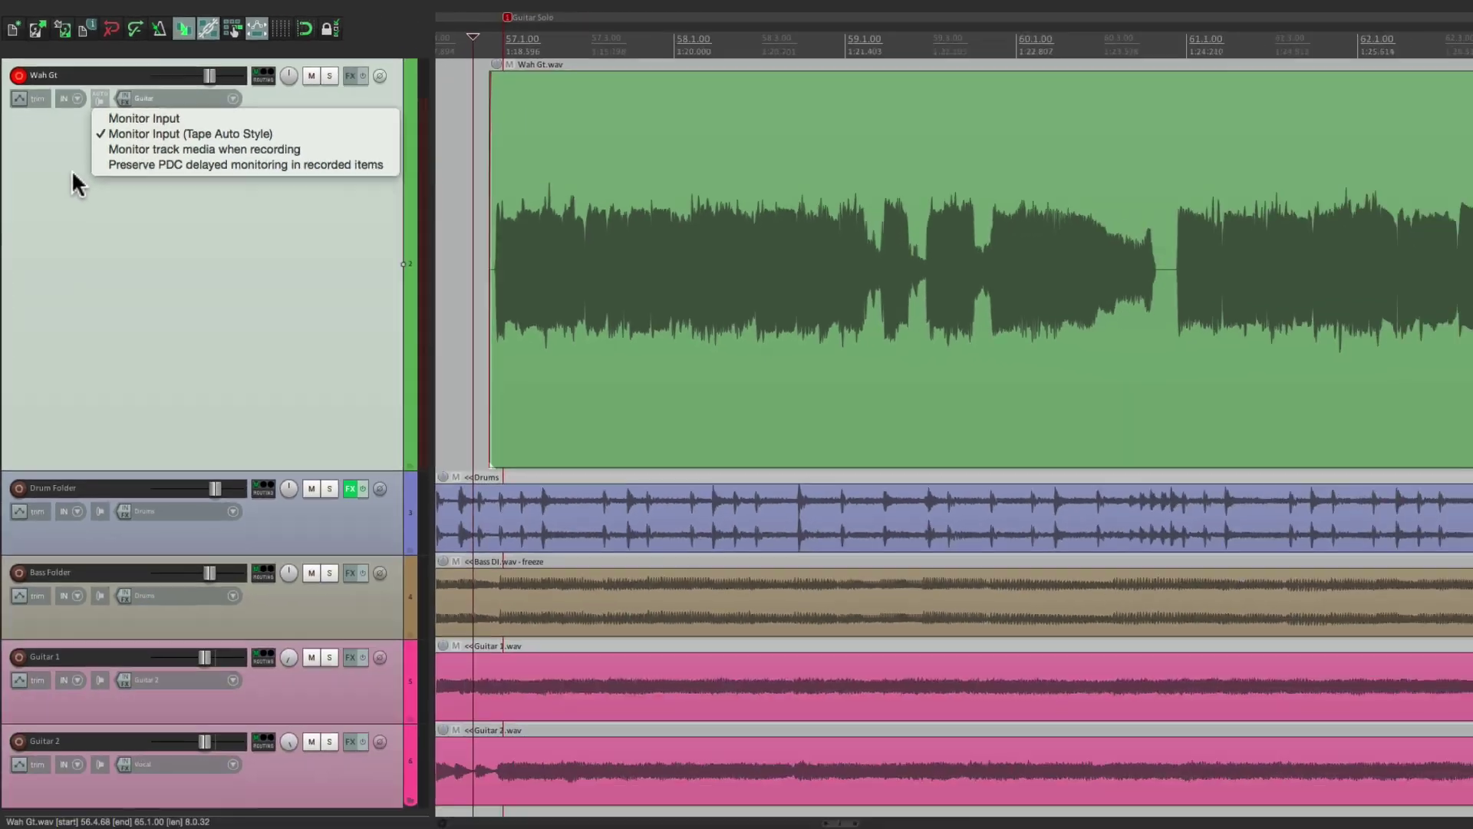
left_click(138, 303)
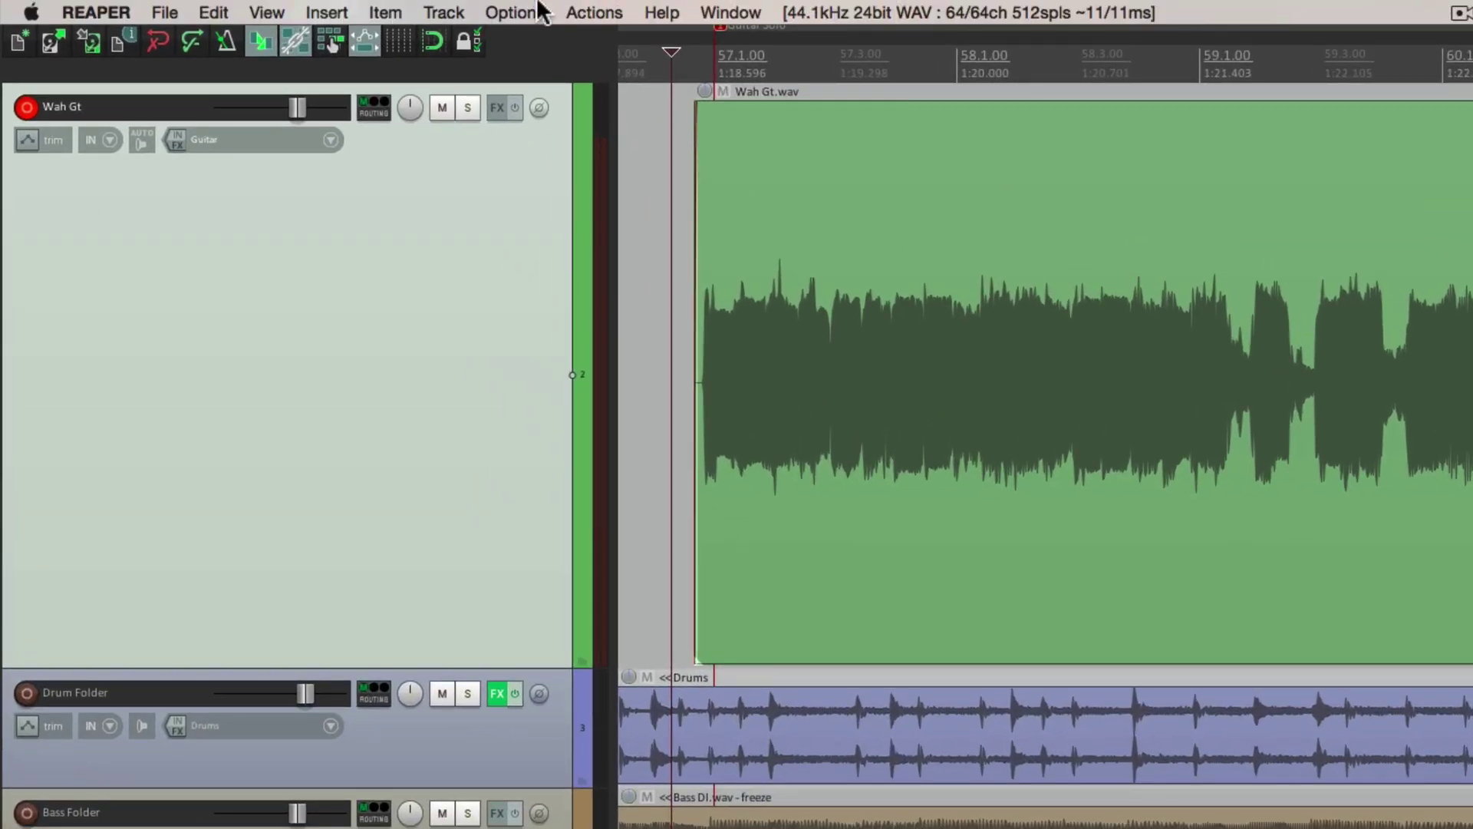
left_click(537, 9)
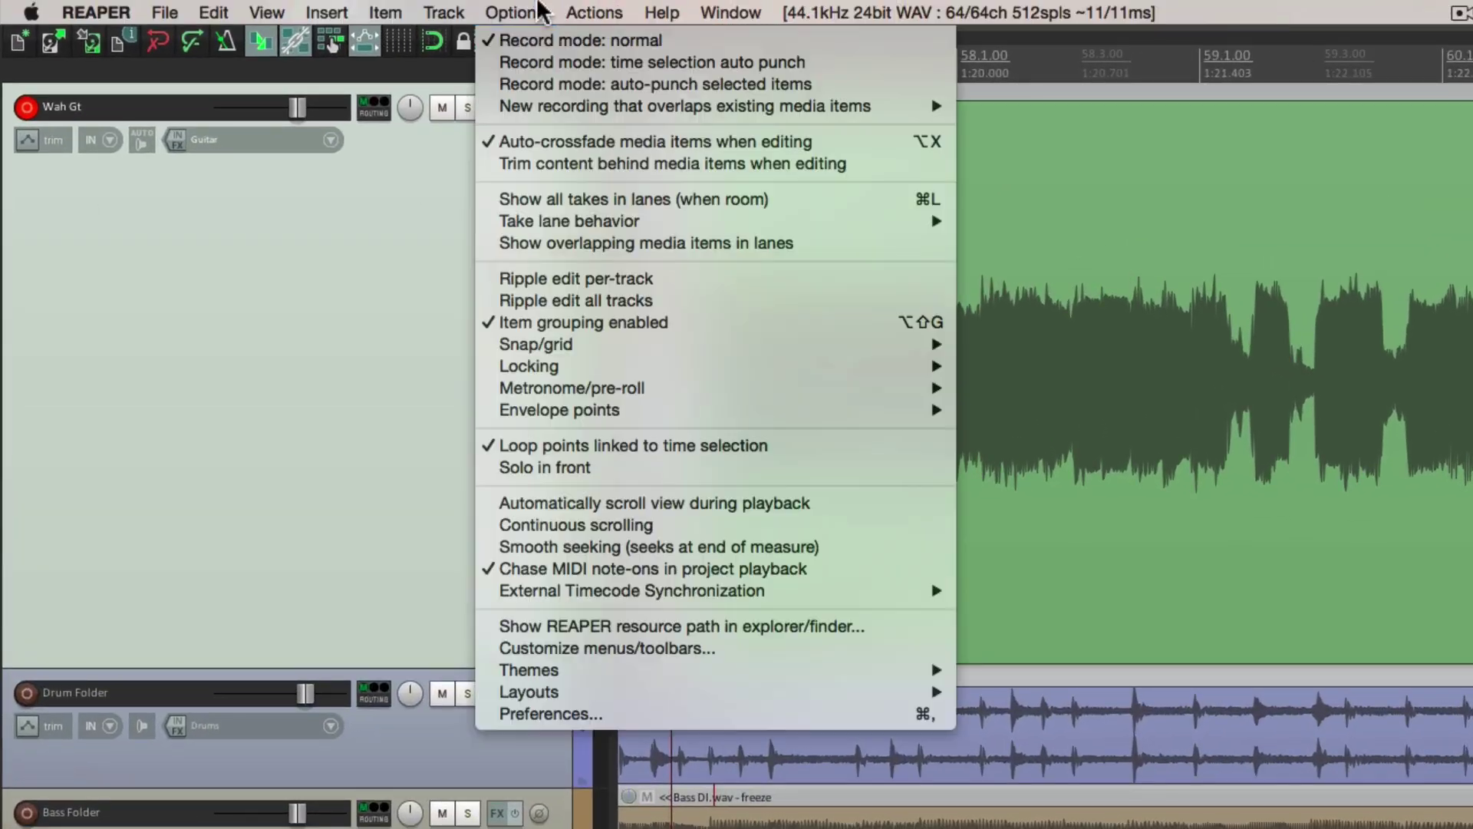
left_click(531, 44)
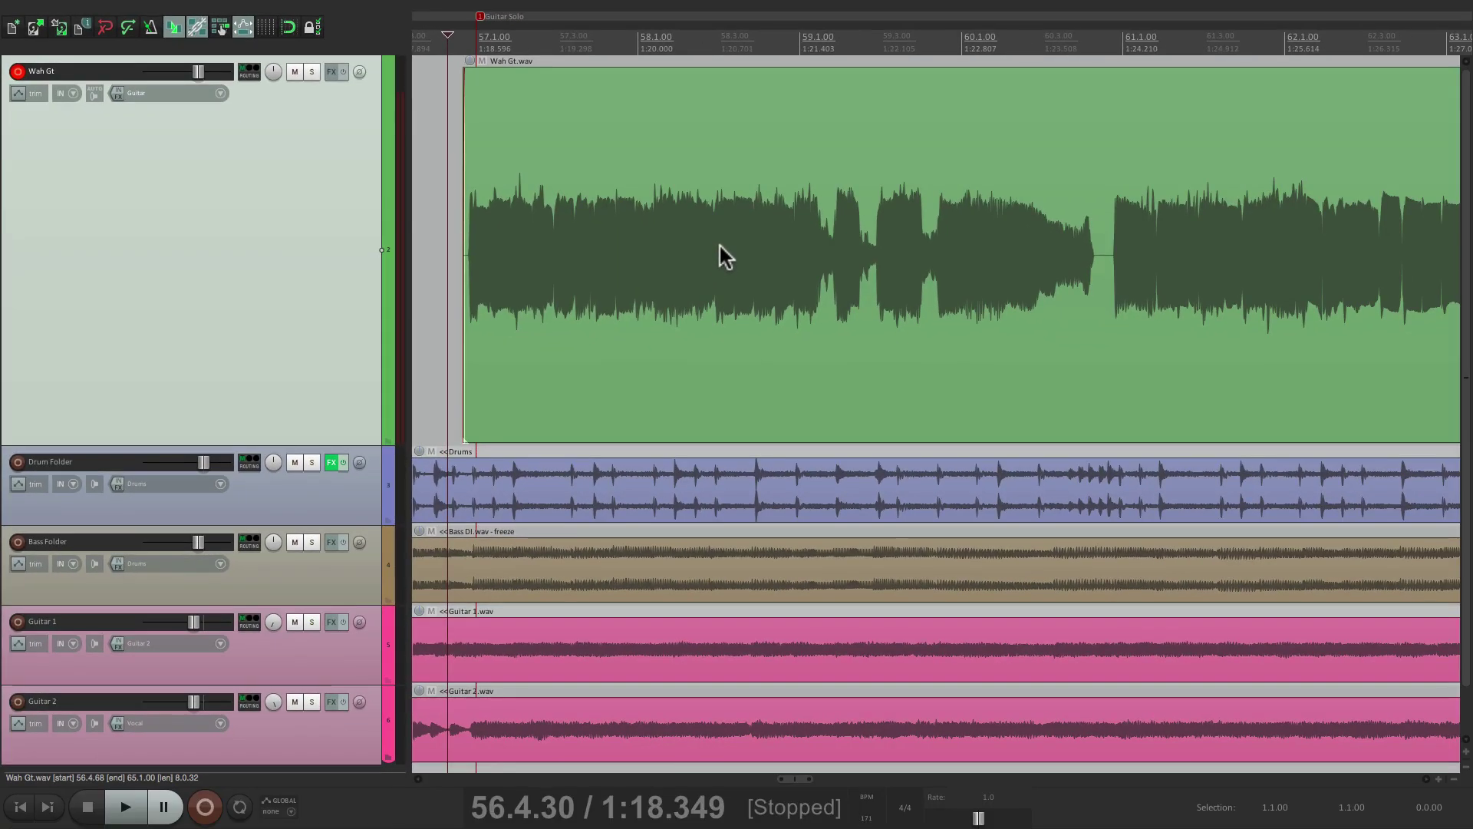
key("space")
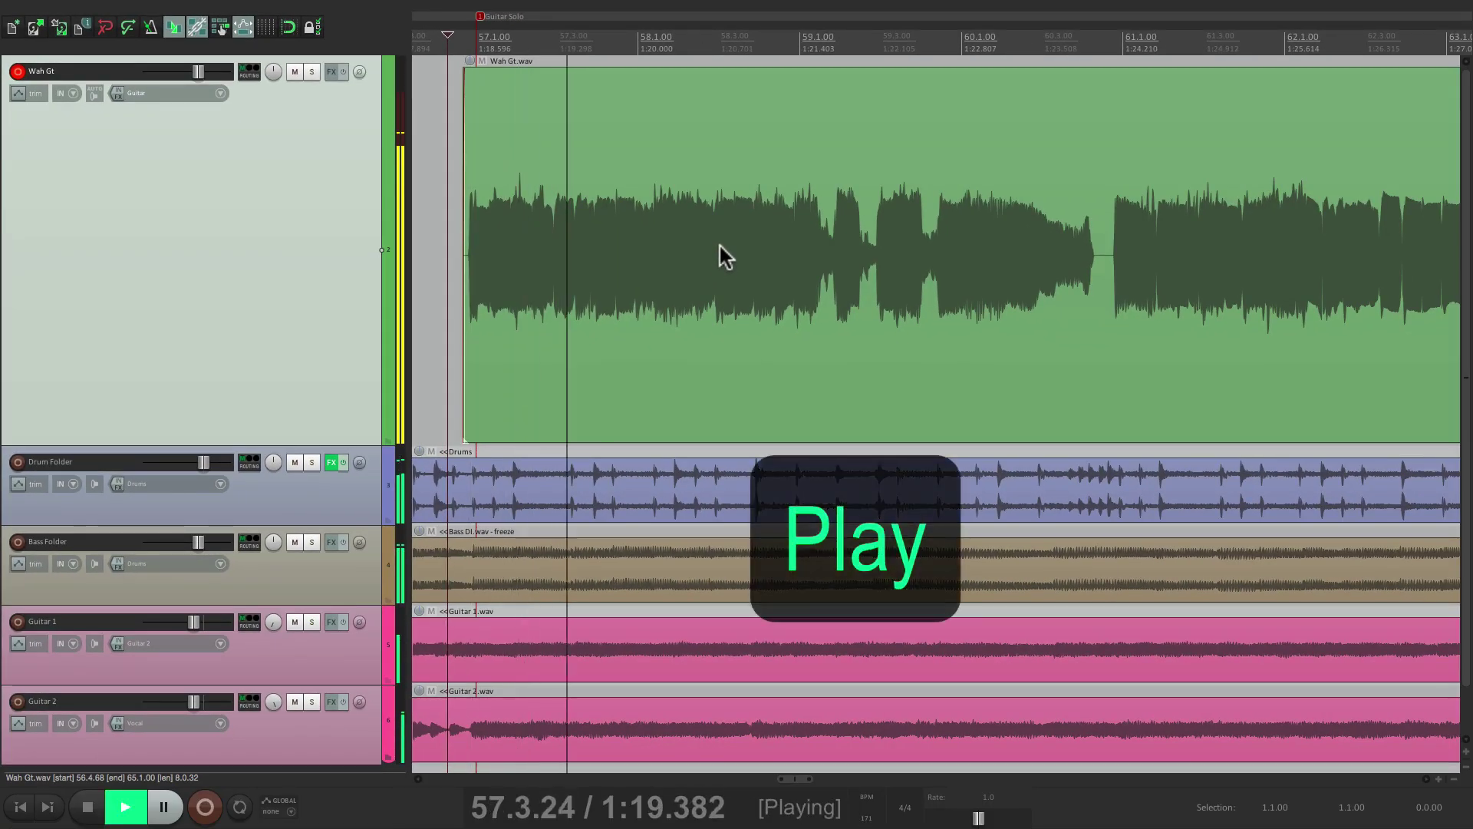
key("ctrl+r")
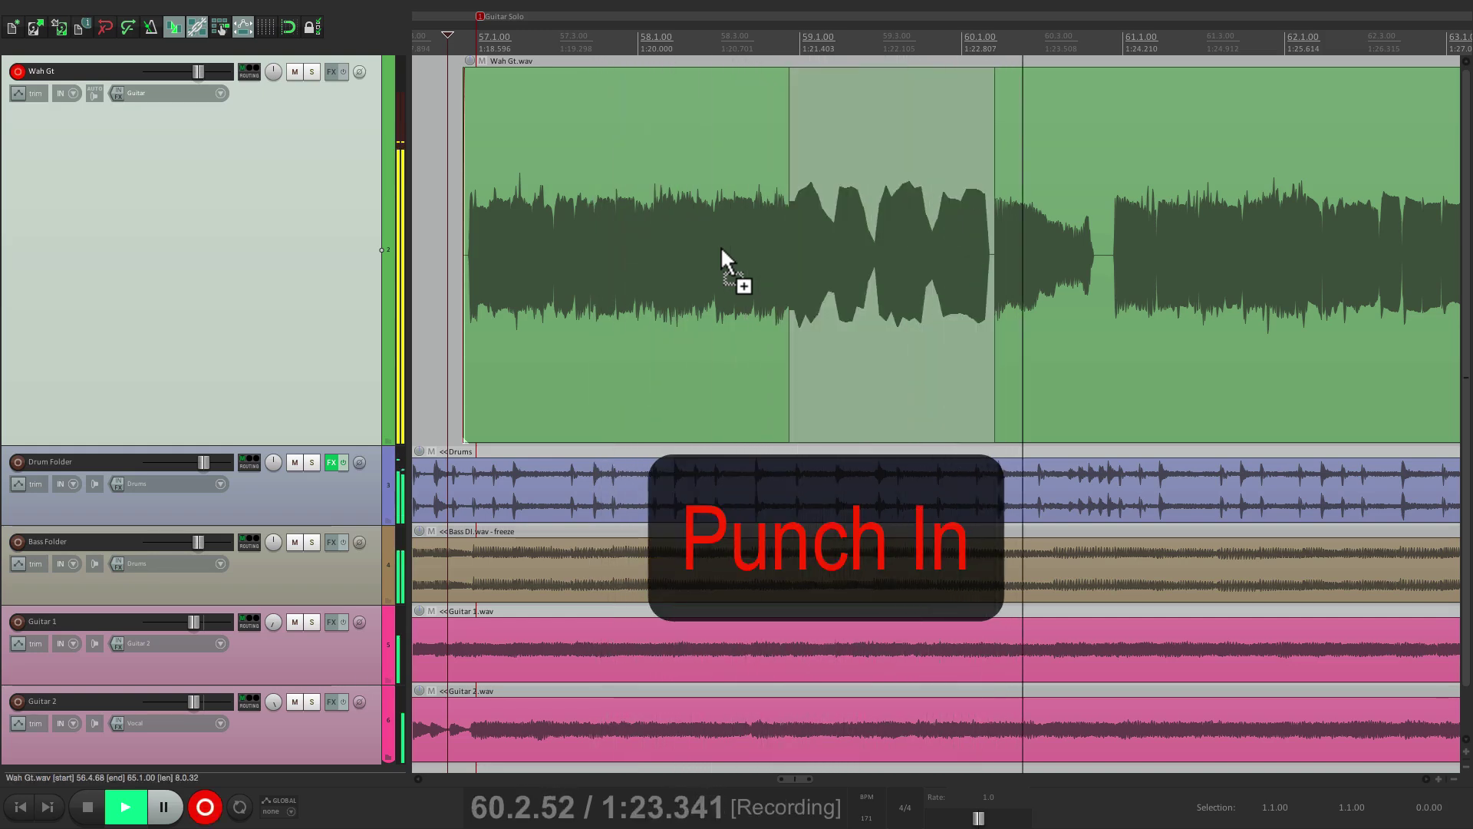
key("ctrl+r")
key("space")
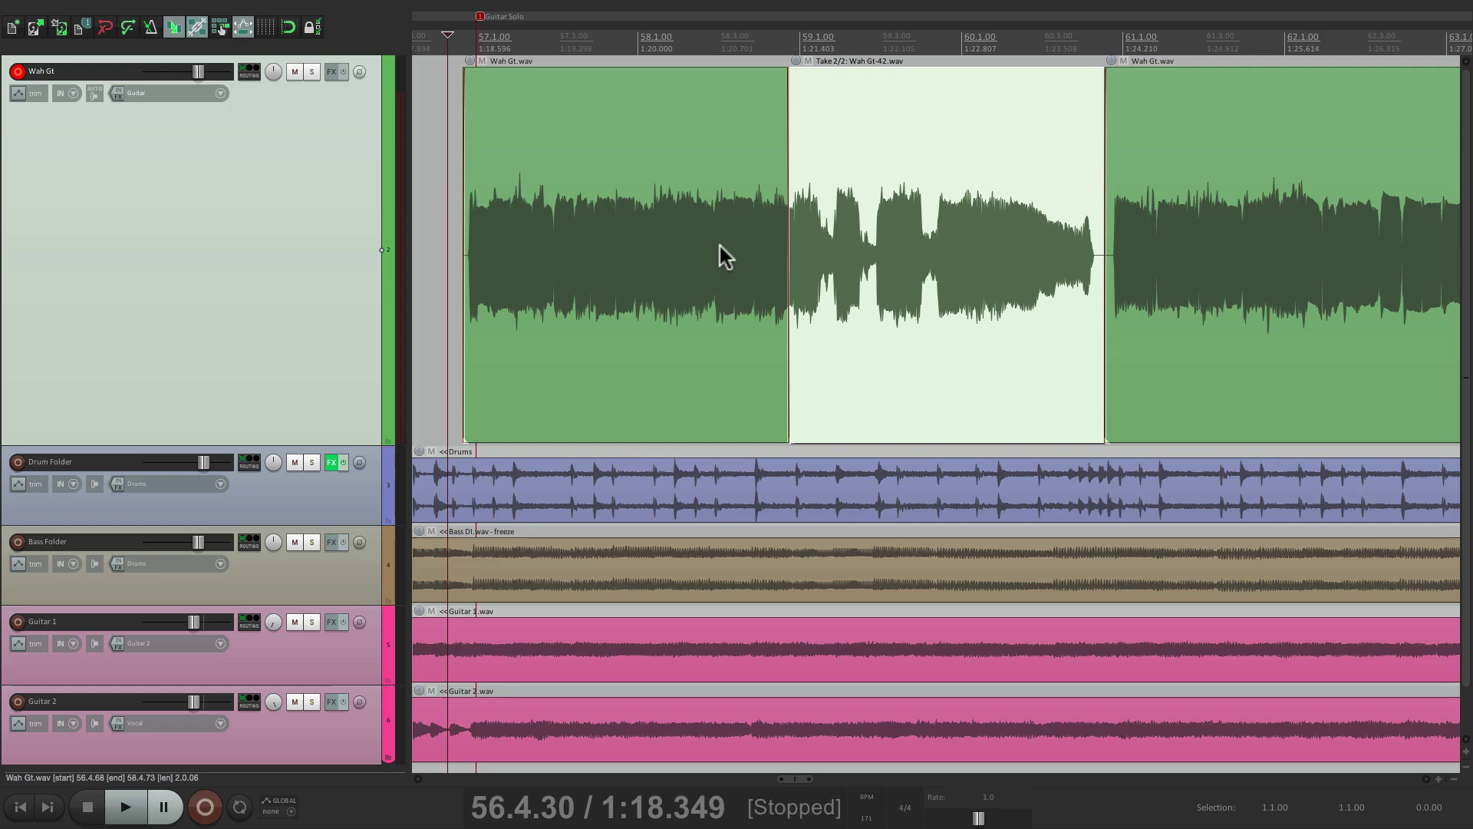
key("ctrl")
key("ctrl+z")
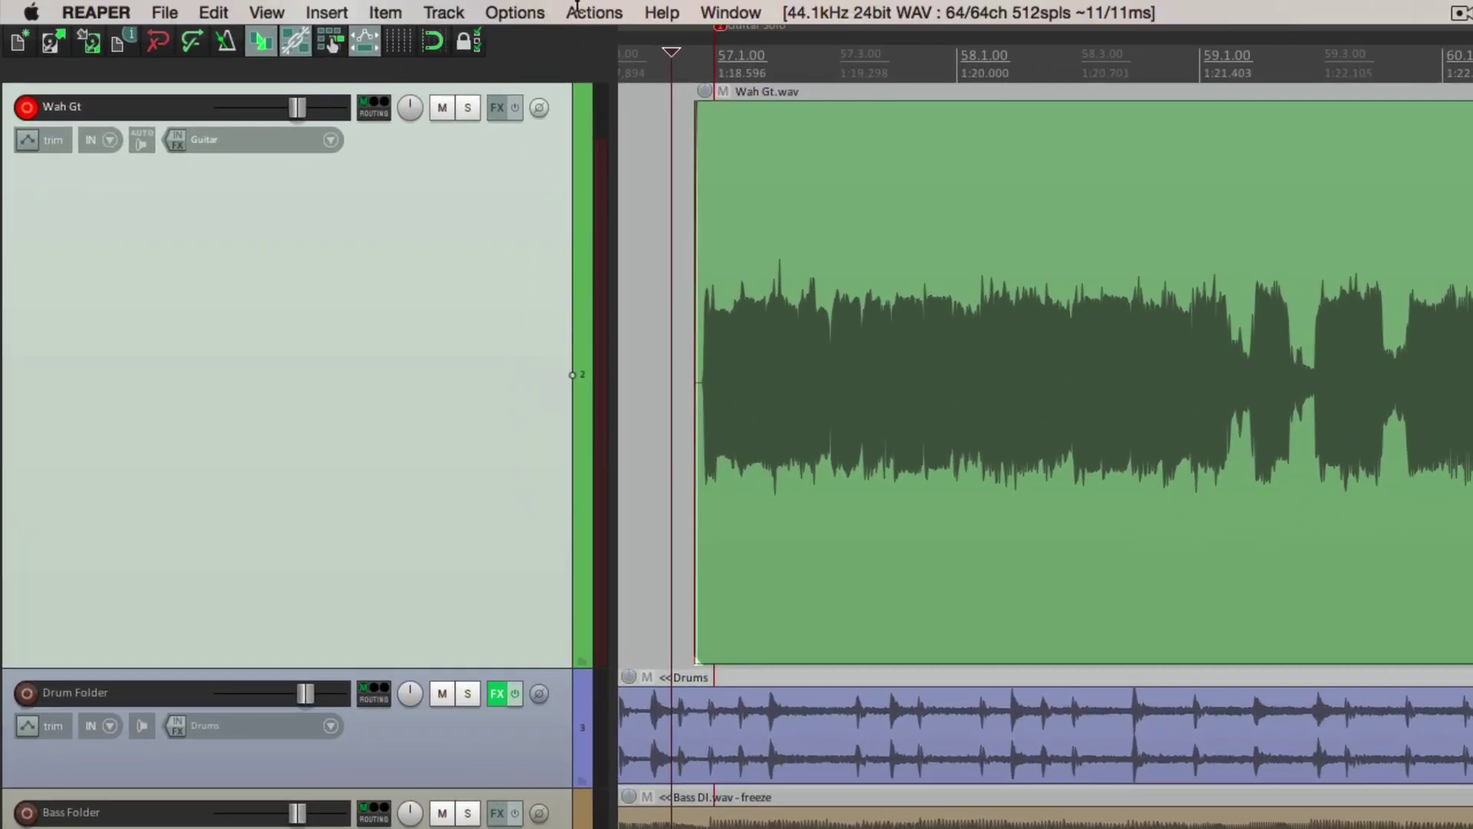
Choose 'time selection auto punch' as the record mode from the Options menu.
left_click(537, 12)
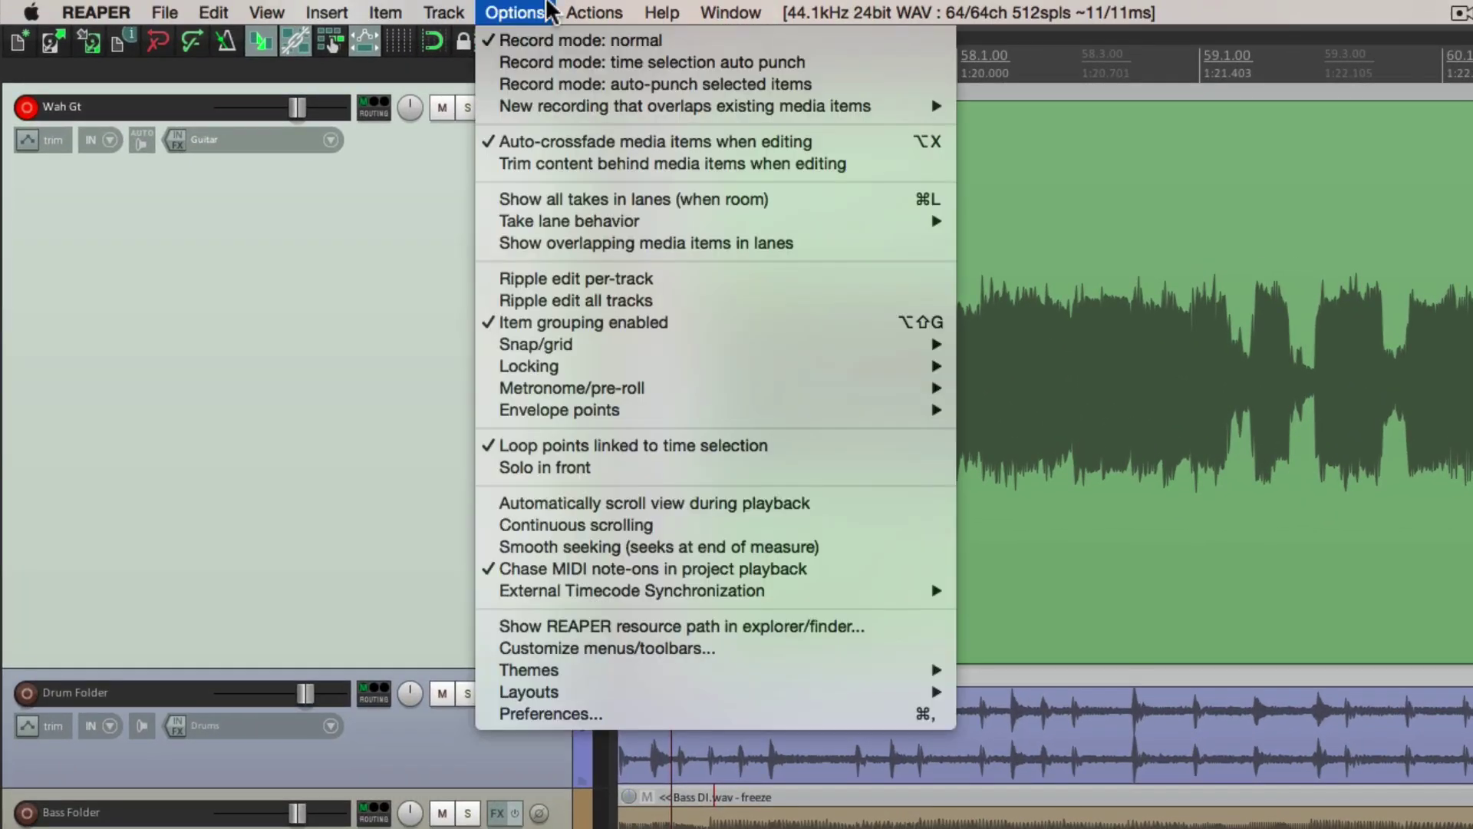
left_click(505, 62)
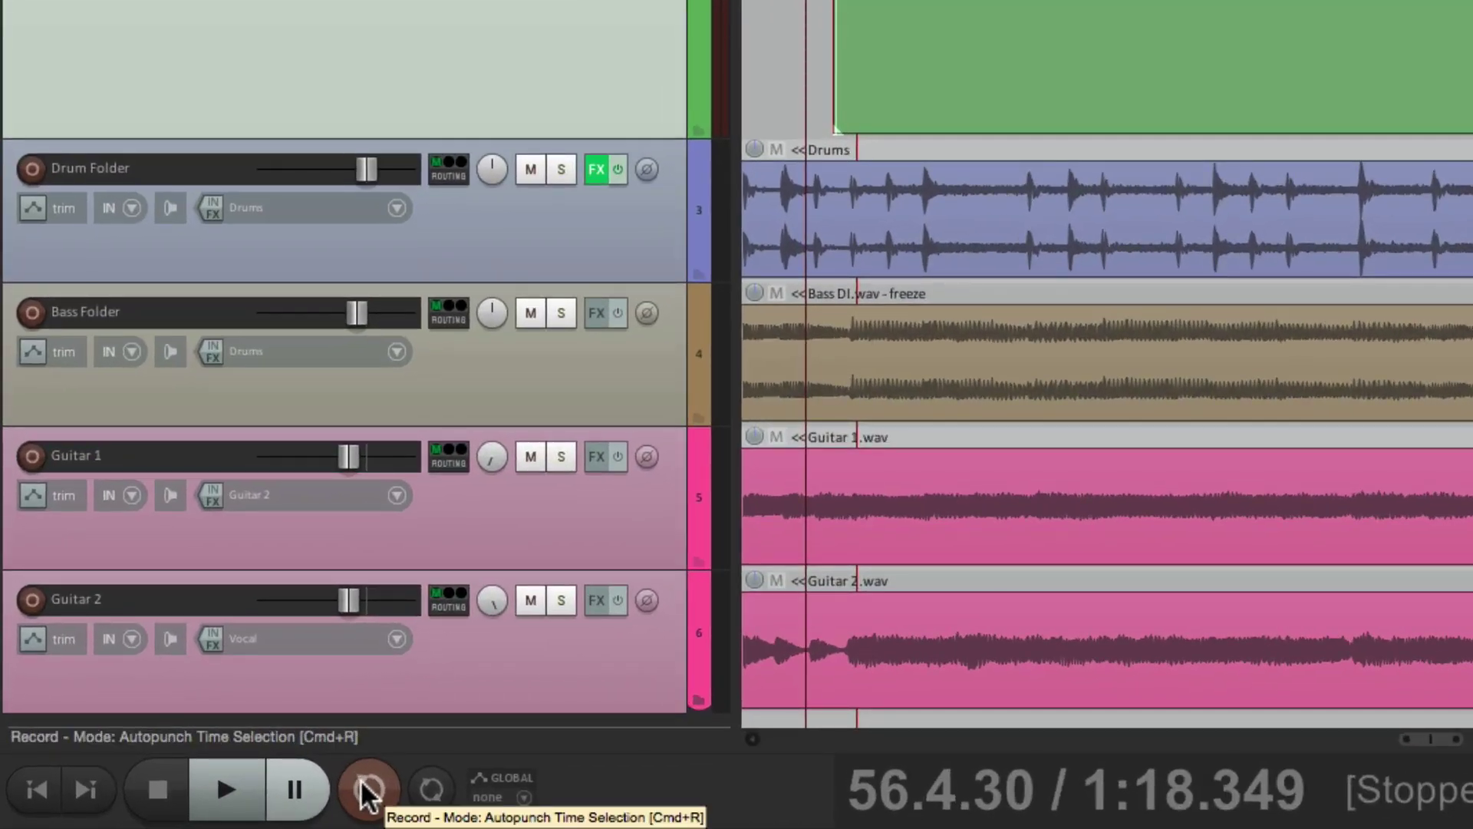
right_click(367, 795)
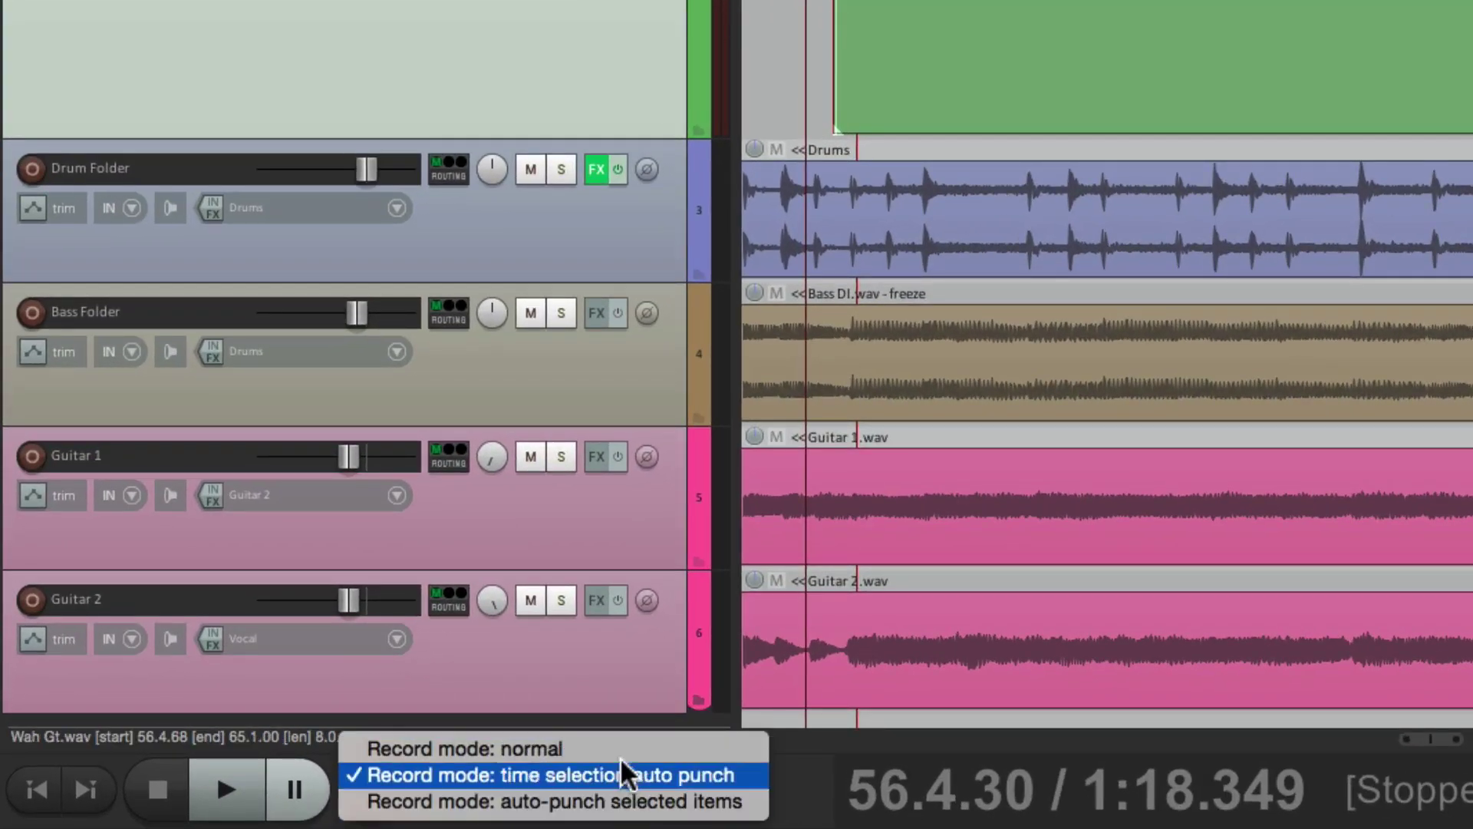
left_click(623, 781)
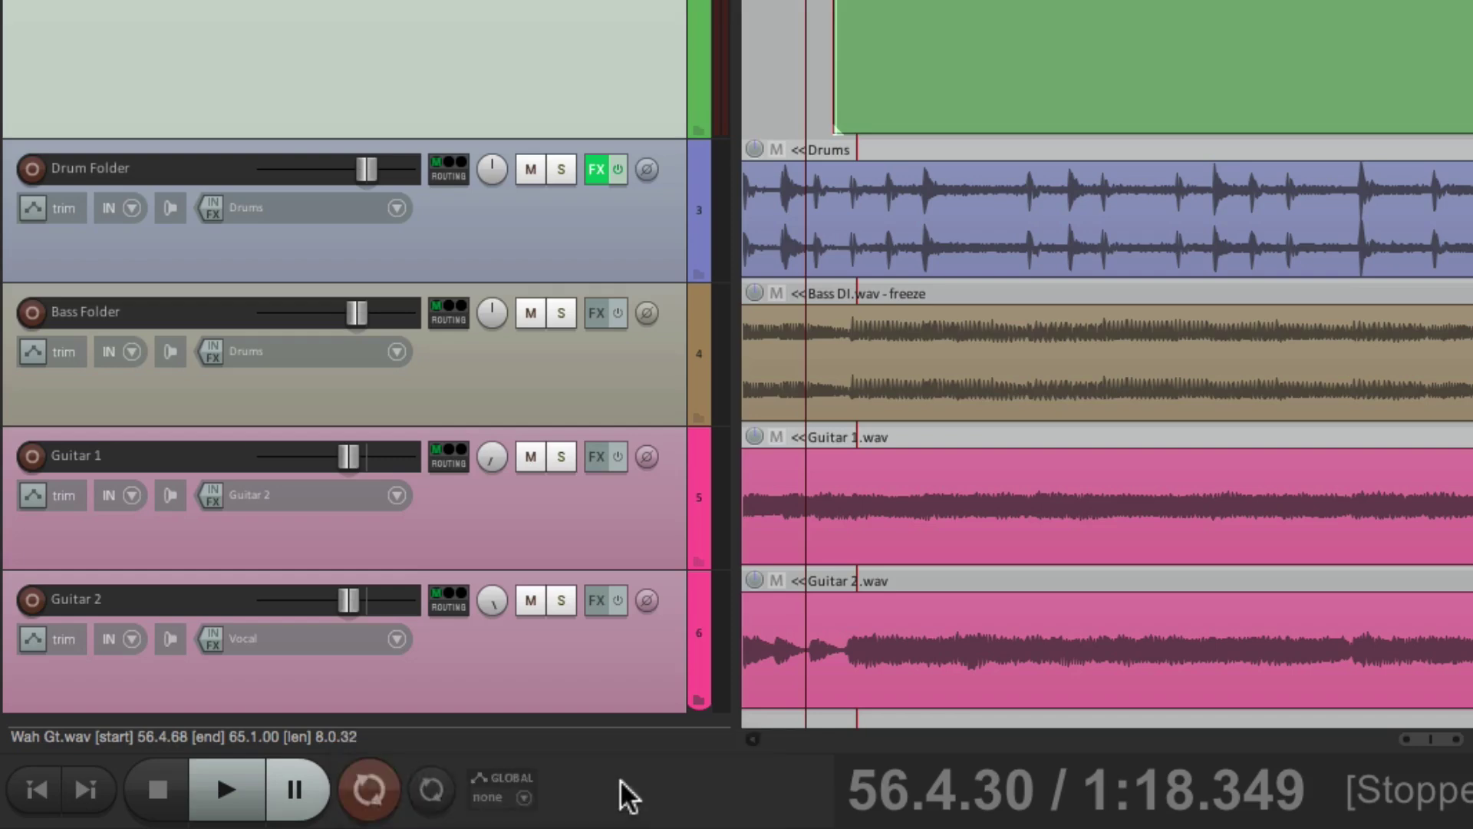
On the Record button, switch to normal record mode, then back to time selection auto punch.
right_click(382, 797)
left_click(445, 745)
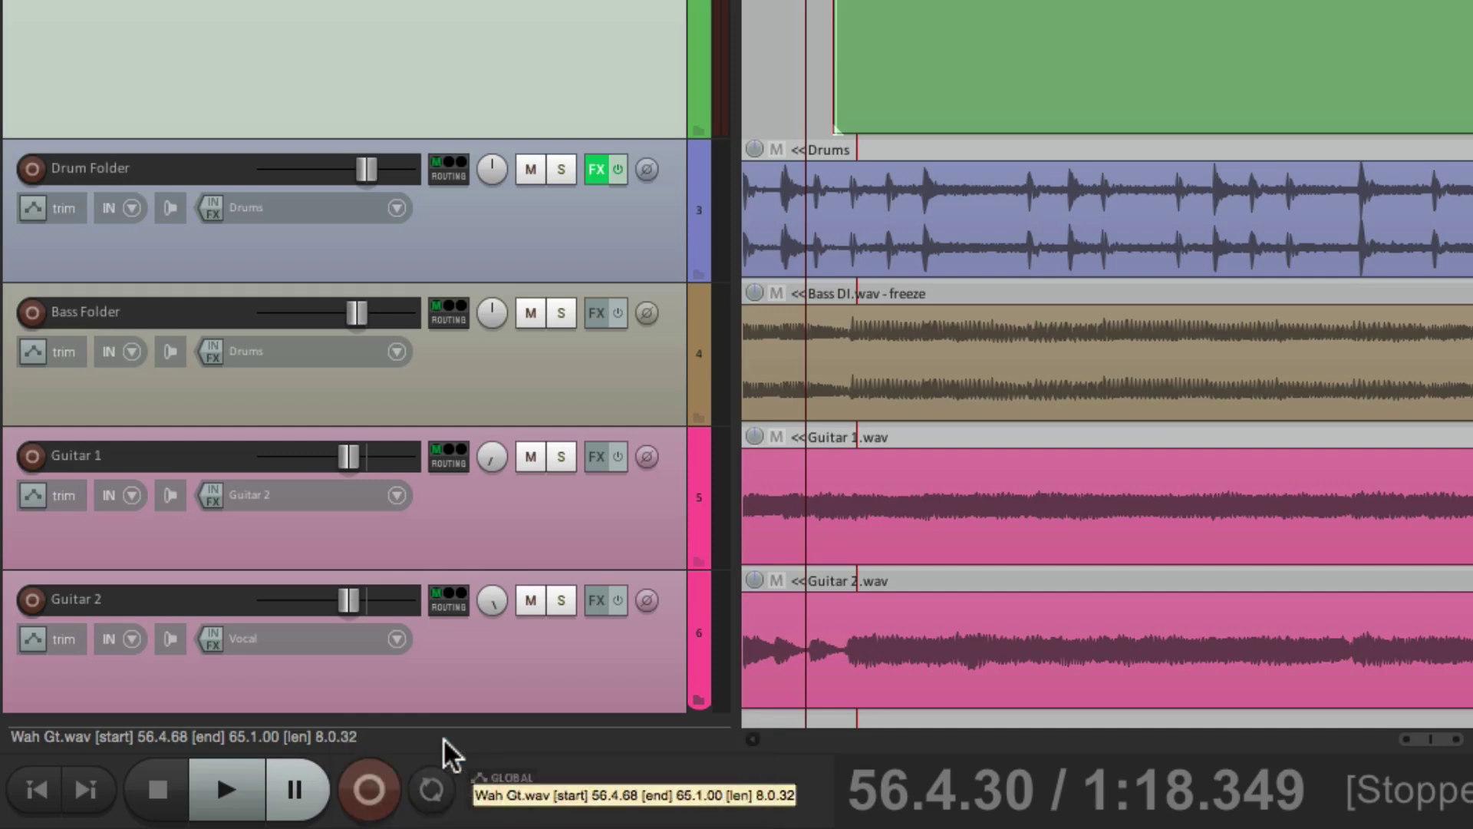
right_click(380, 790)
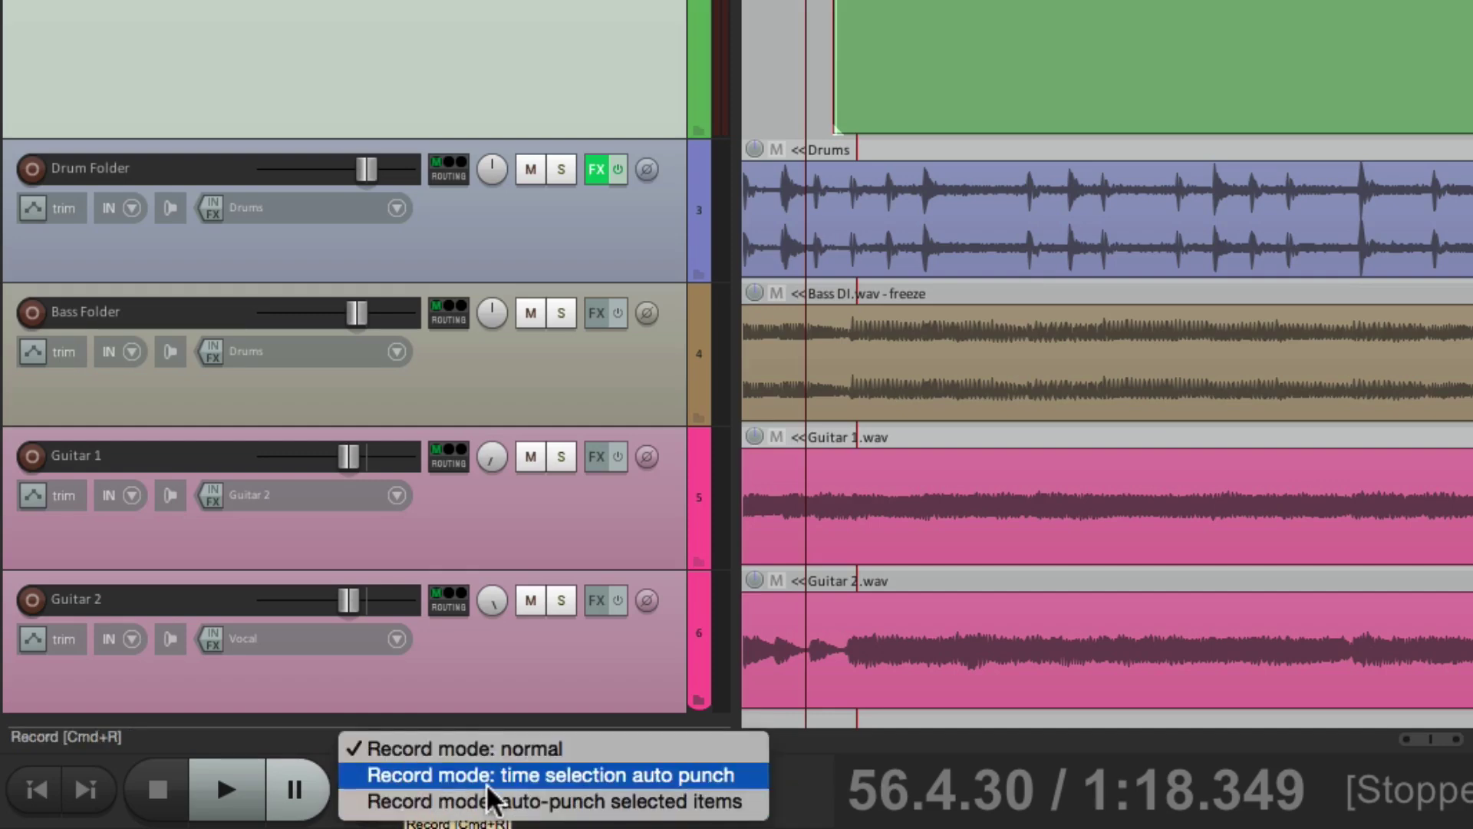
left_click(486, 783)
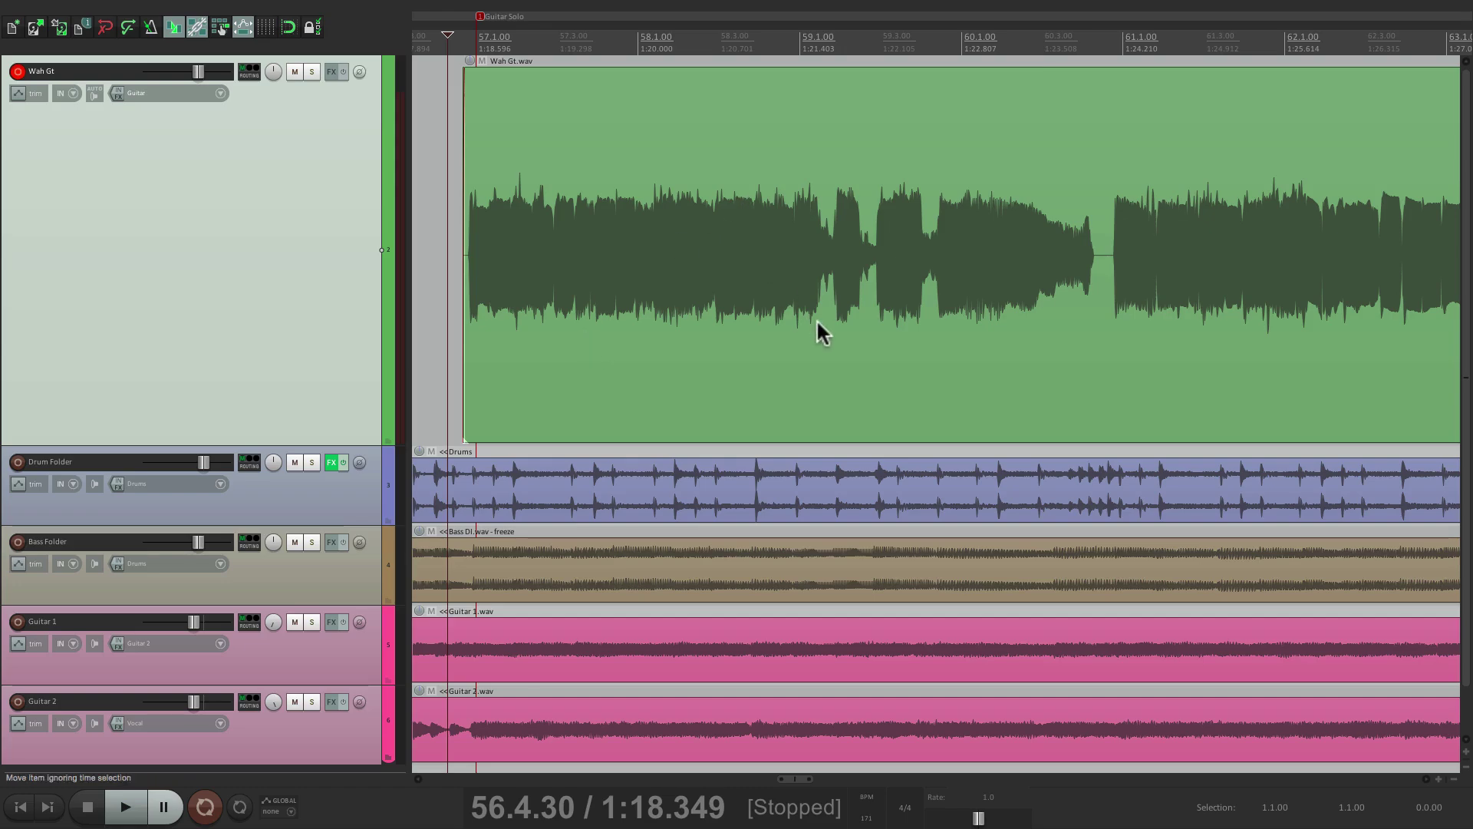
Move the time selection end from 59.2.77 to 60.4.74, giving a 58.4.86–60.4.74 punch range.
scroll(817, 319, "up", 4)
scroll(816, 319, "up", 4)
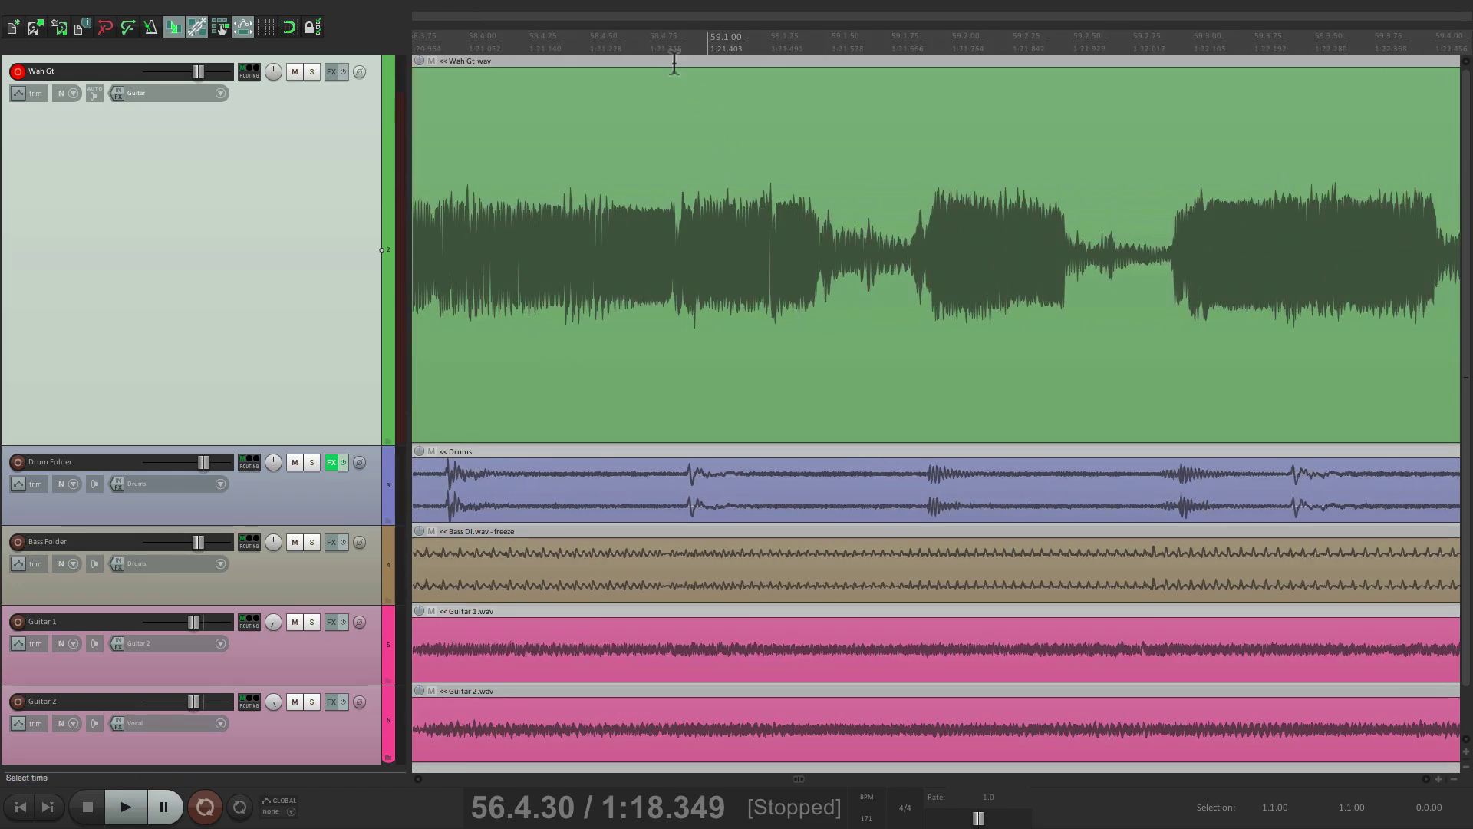
left_click_drag(675, 55, 1135, 51)
scroll(931, 246, "down", 7)
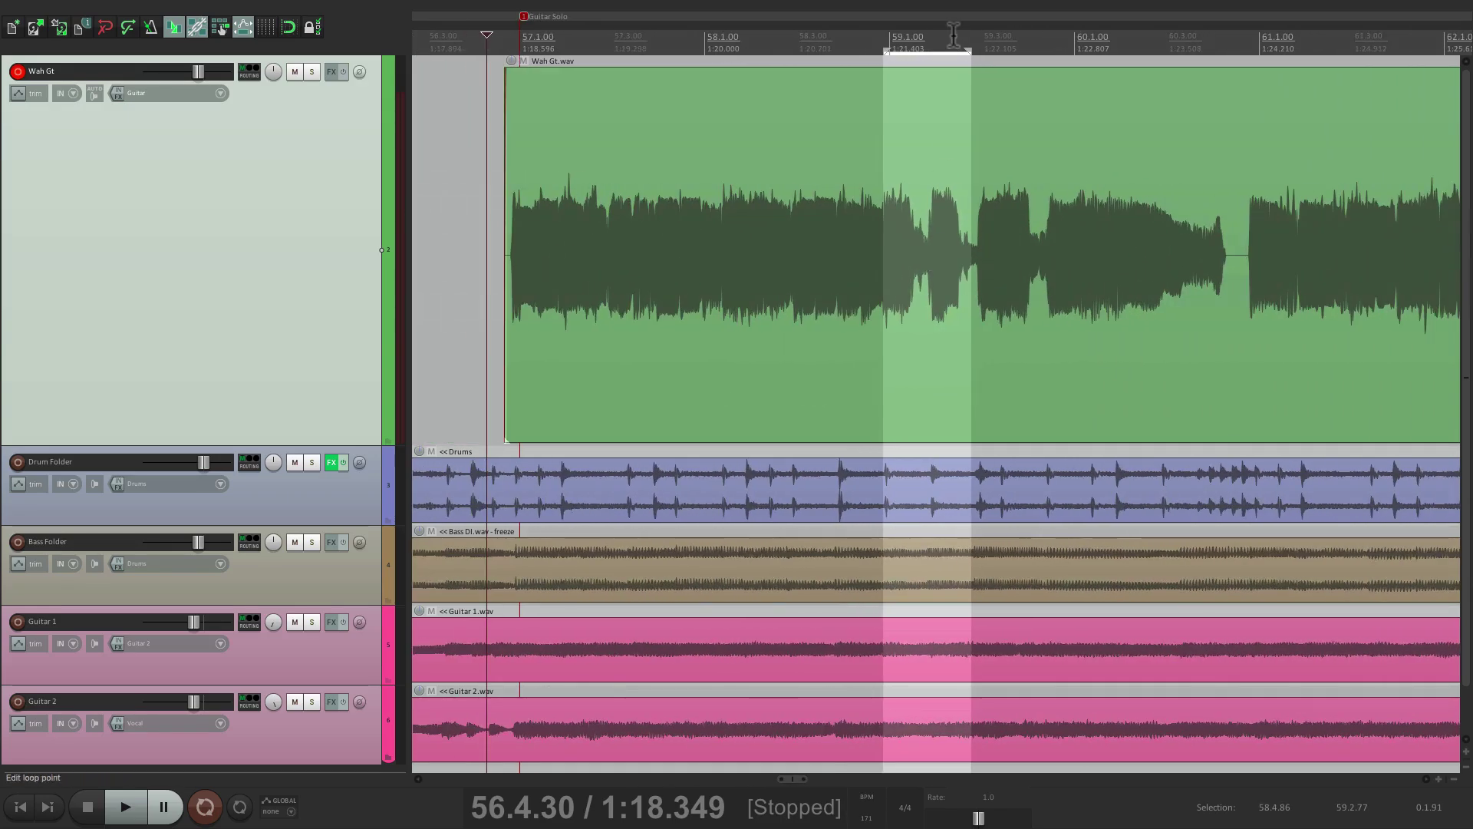
left_click_drag(969, 49, 1245, 49)
scroll(1287, 261, "up", 5)
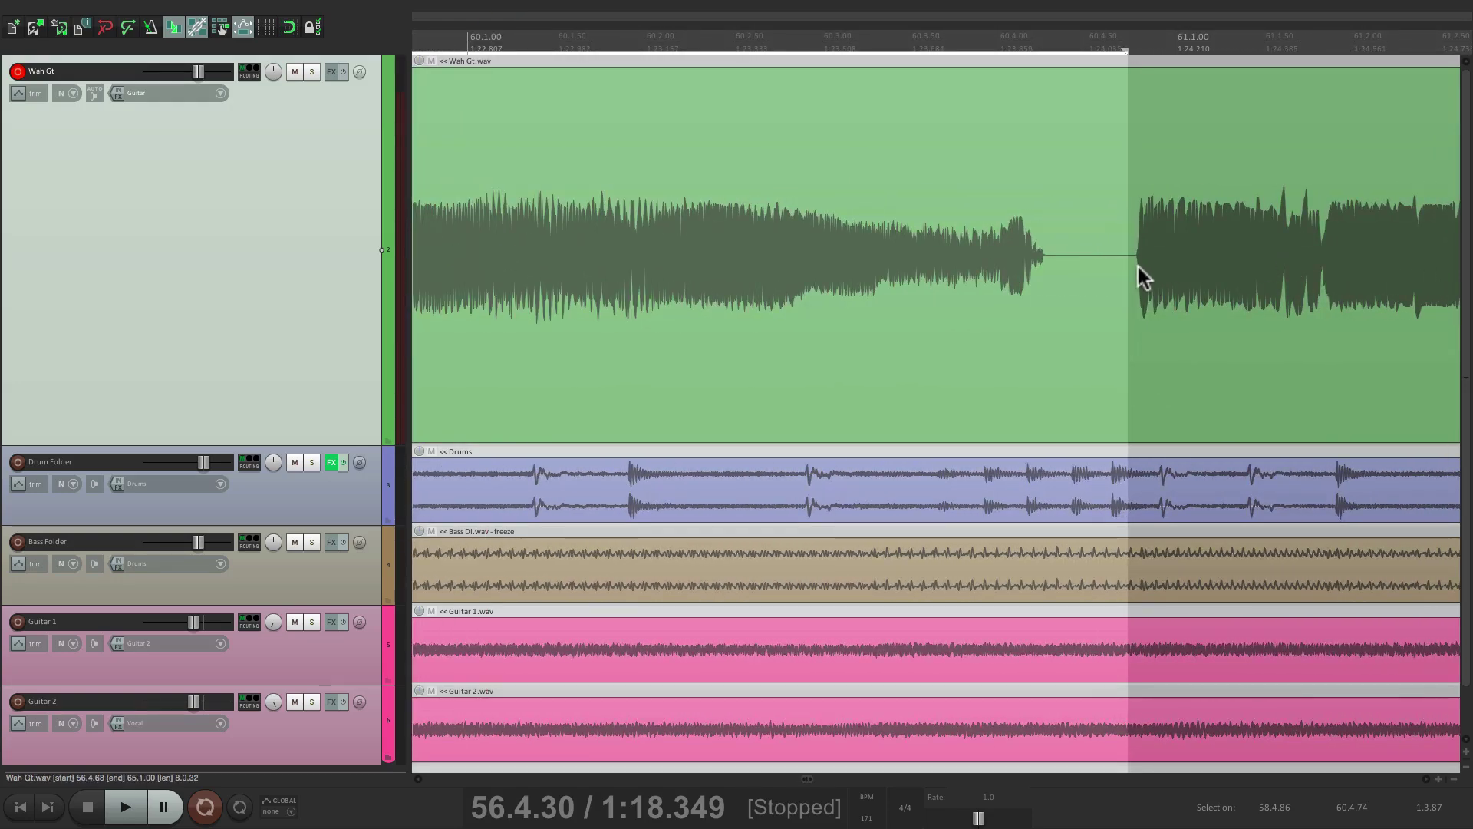
scroll(1079, 321, "down", 4)
scroll(1079, 321, "down", 3)
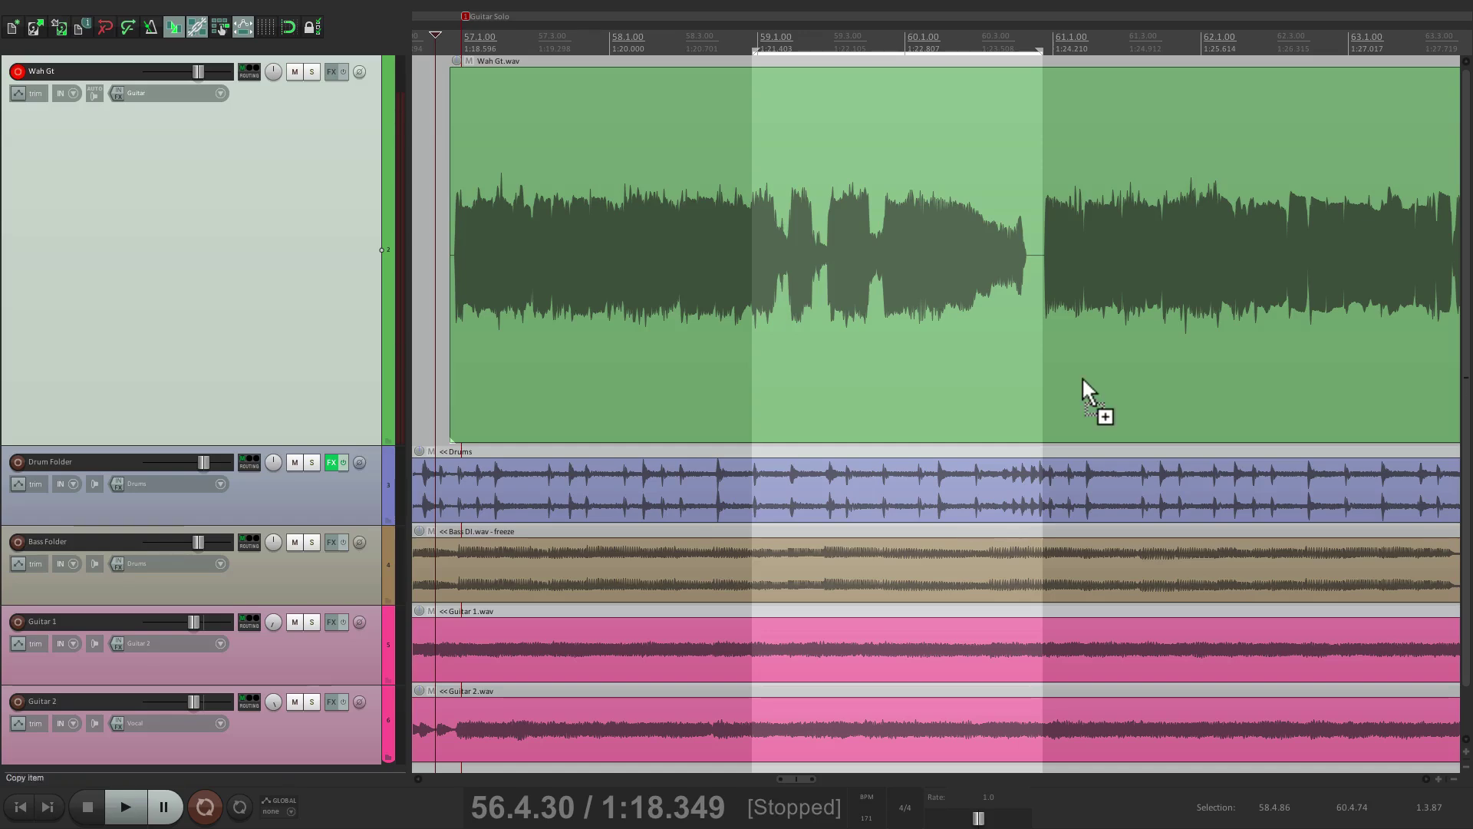
Record an auto-punch pass, then compare the original and punched-in takes (Take 1/2, Take 2/2).
key("ctrl+r")
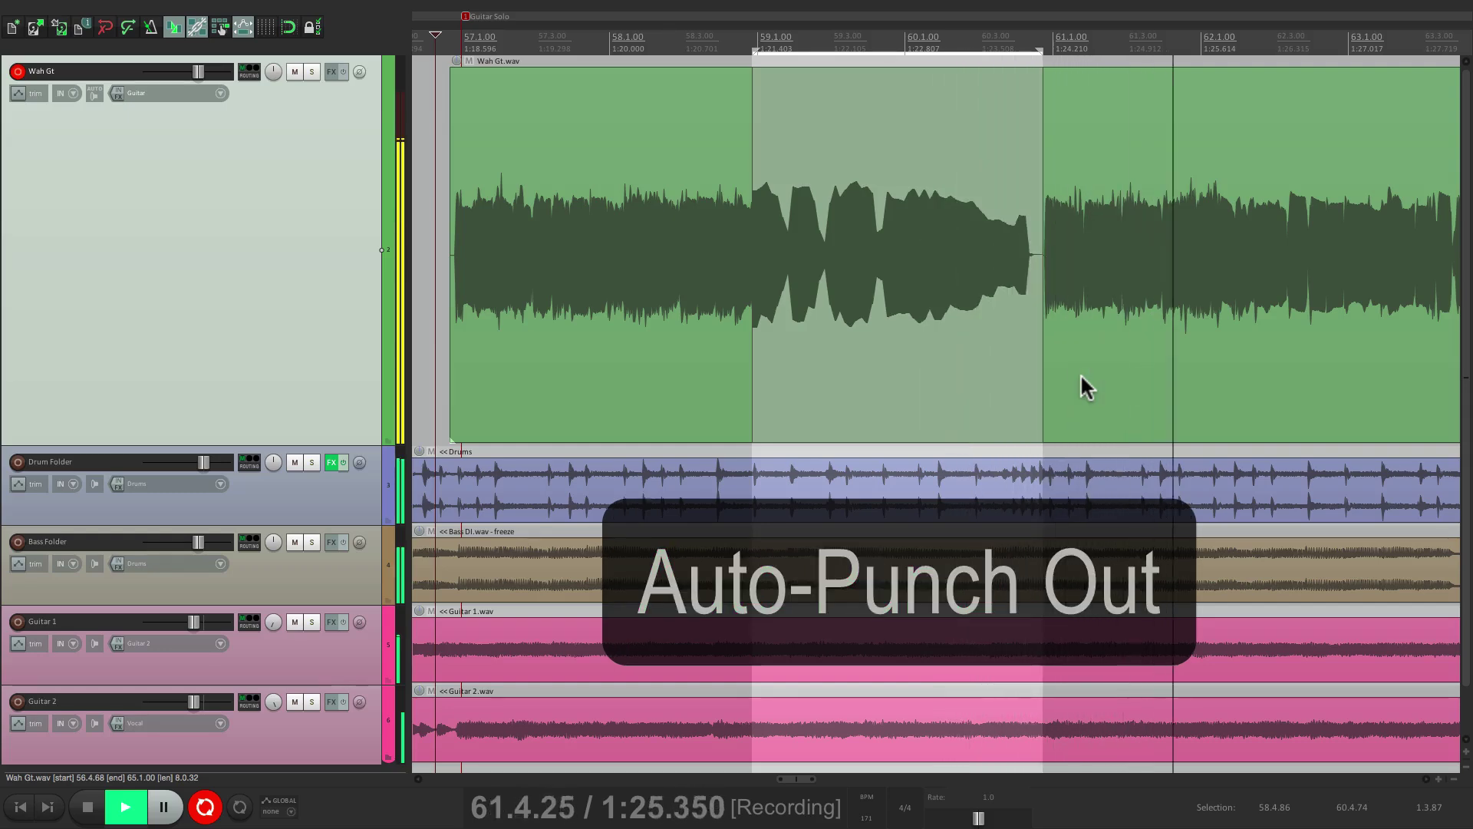
key("space")
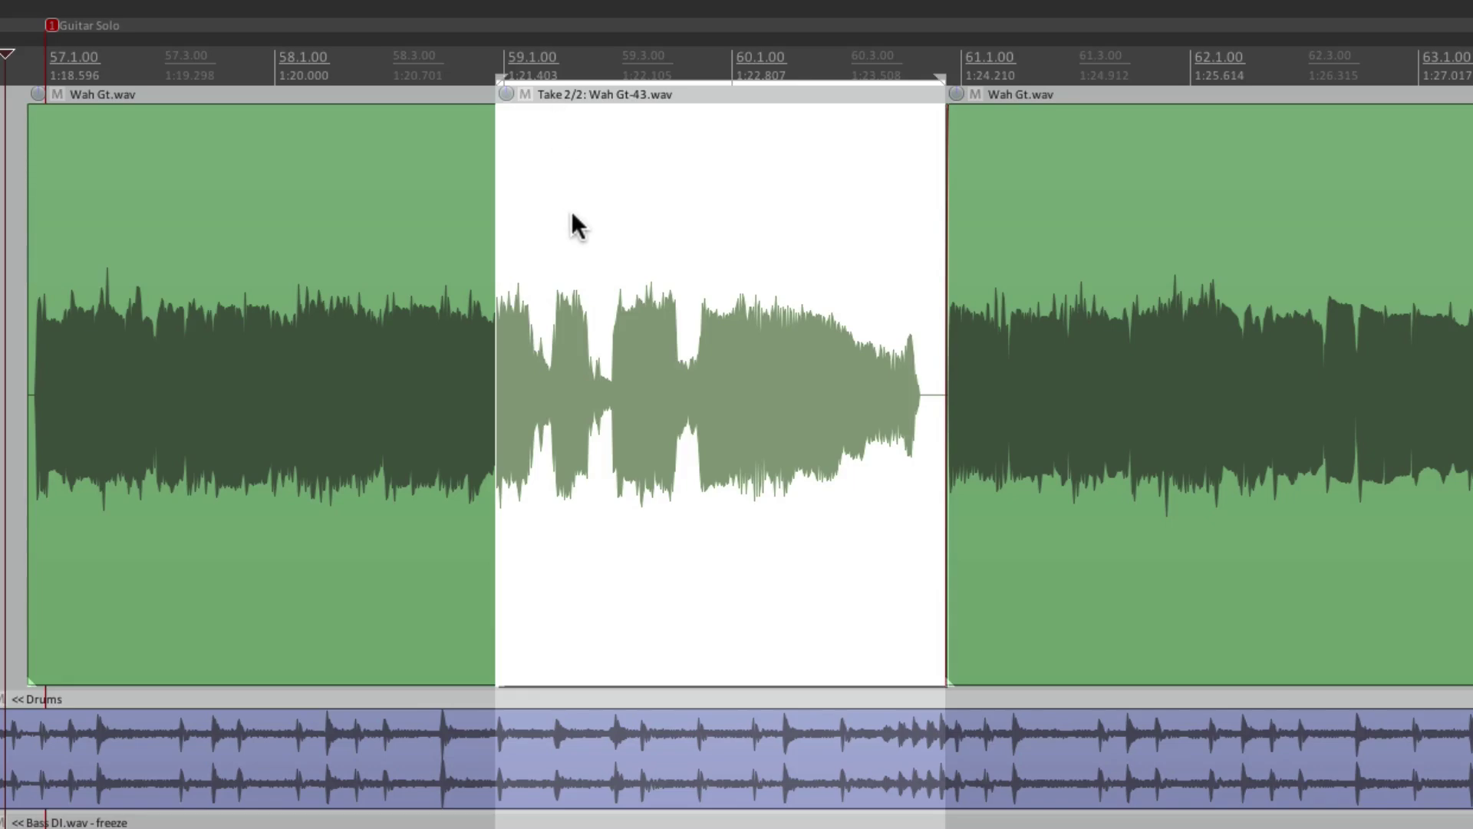
key("t")
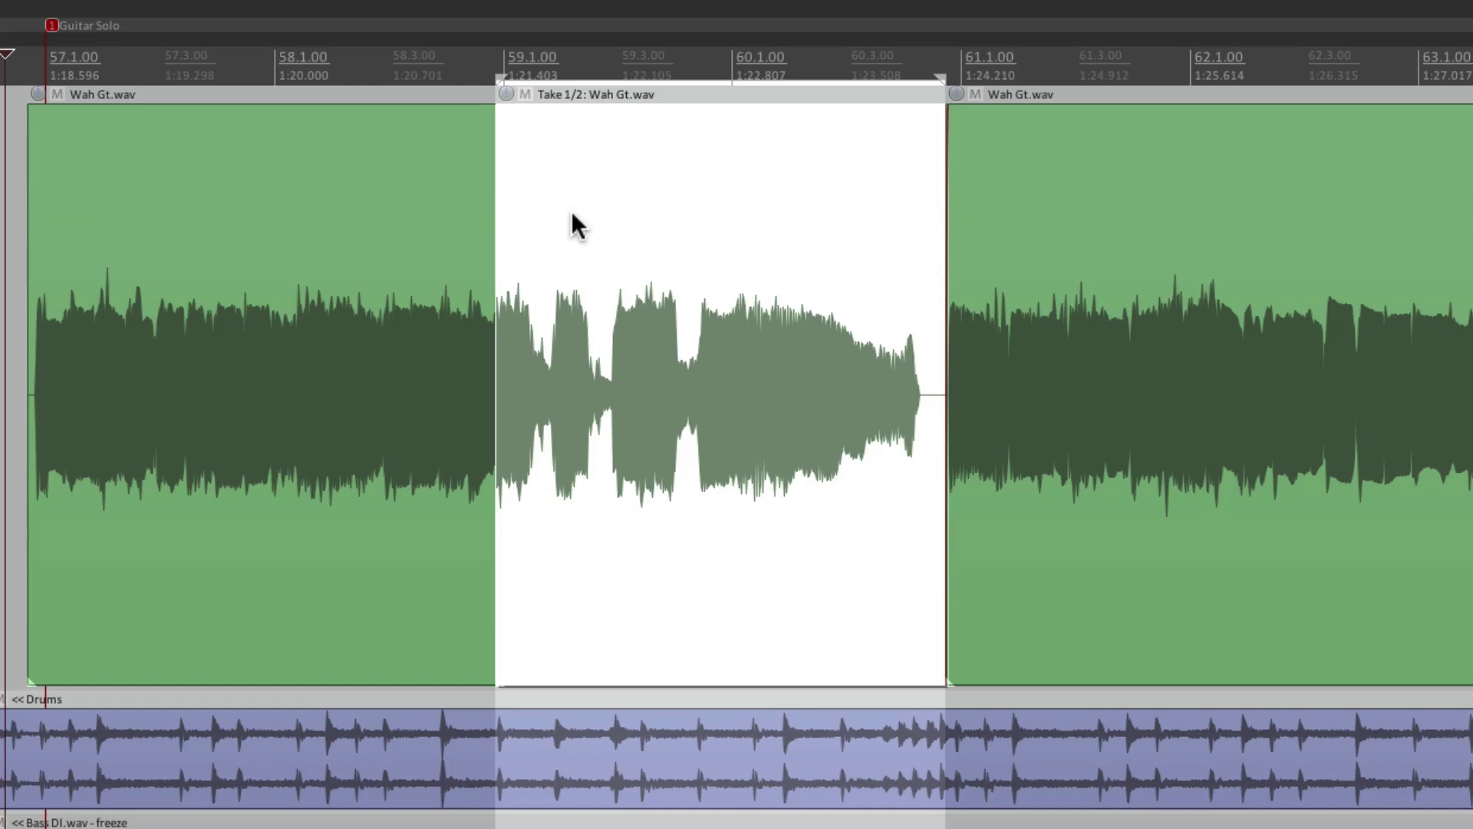
key("t")
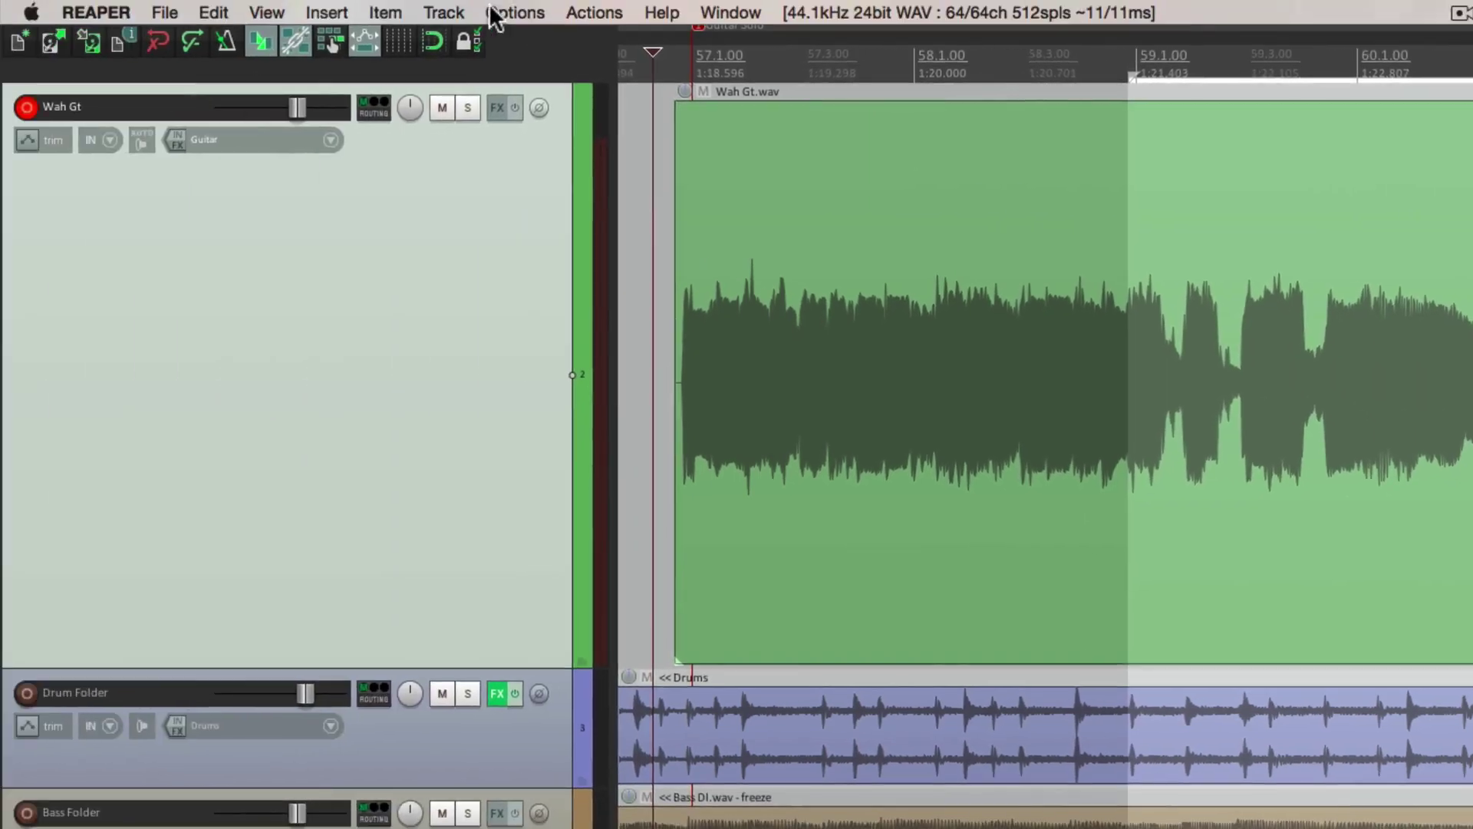
Make new overlapping recordings trim existing items behind them (tape mode).
left_click(495, 13)
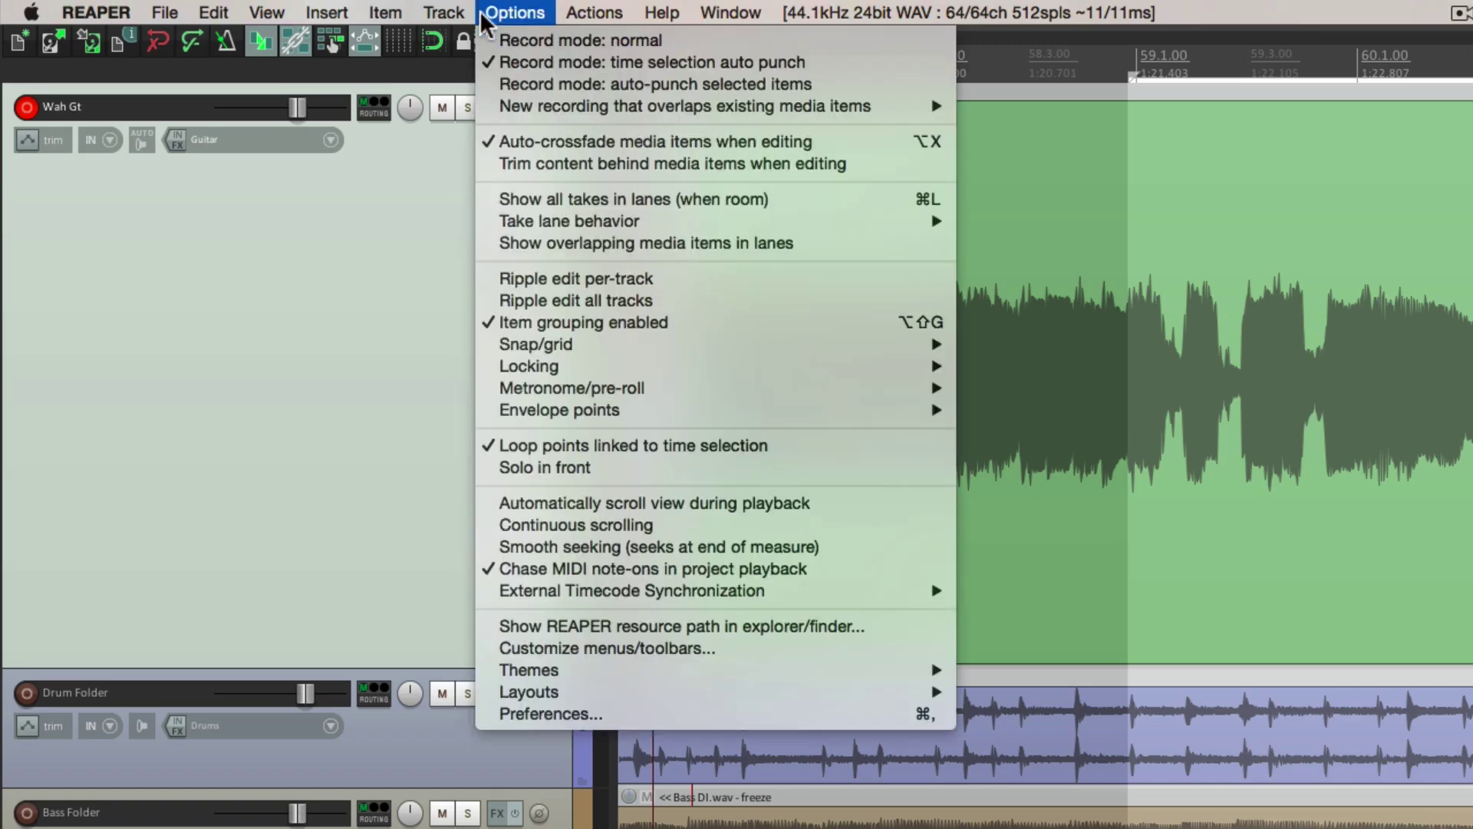
mouse_move(477, 108)
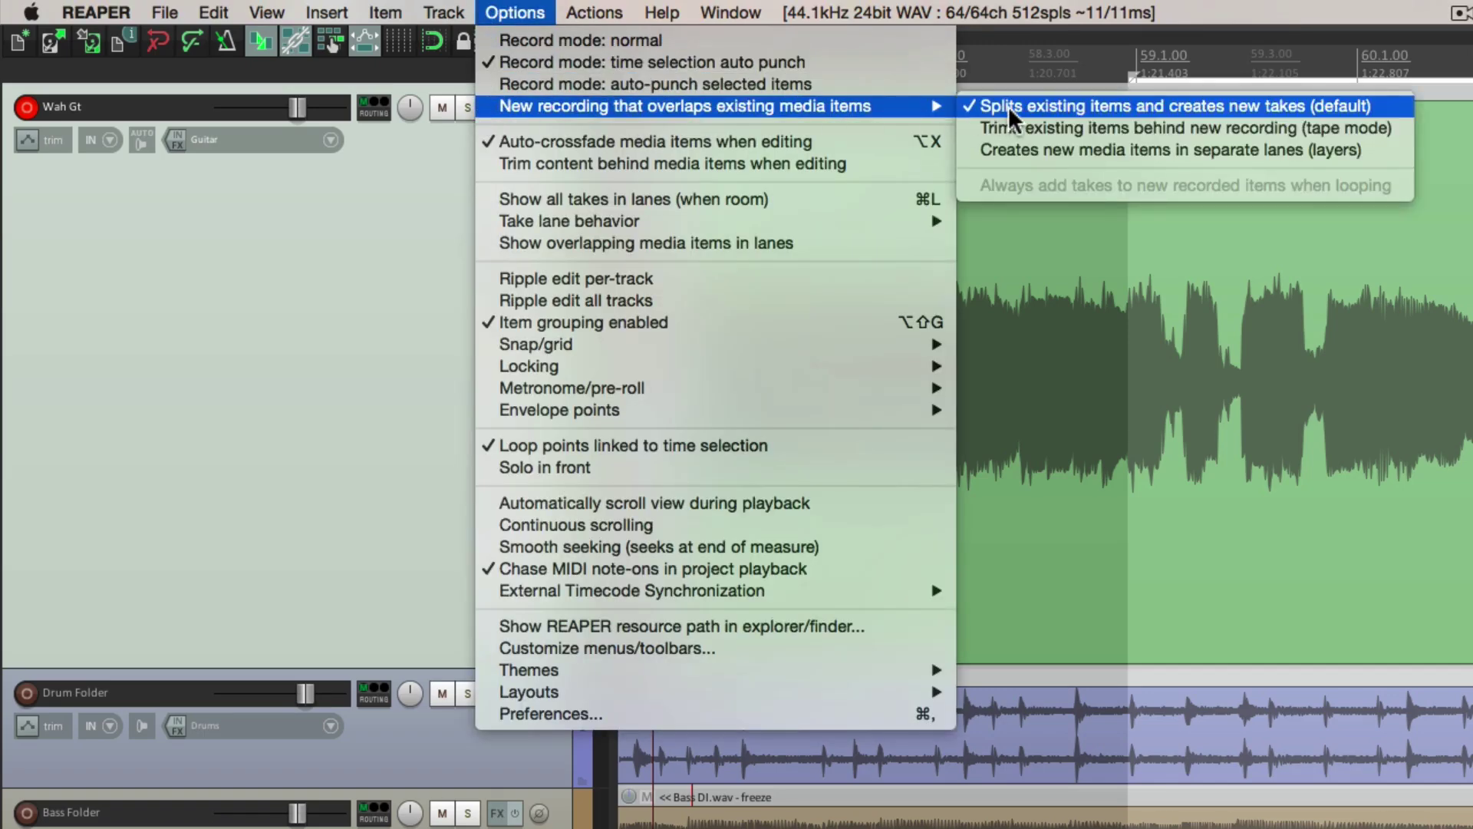
left_click(970, 127)
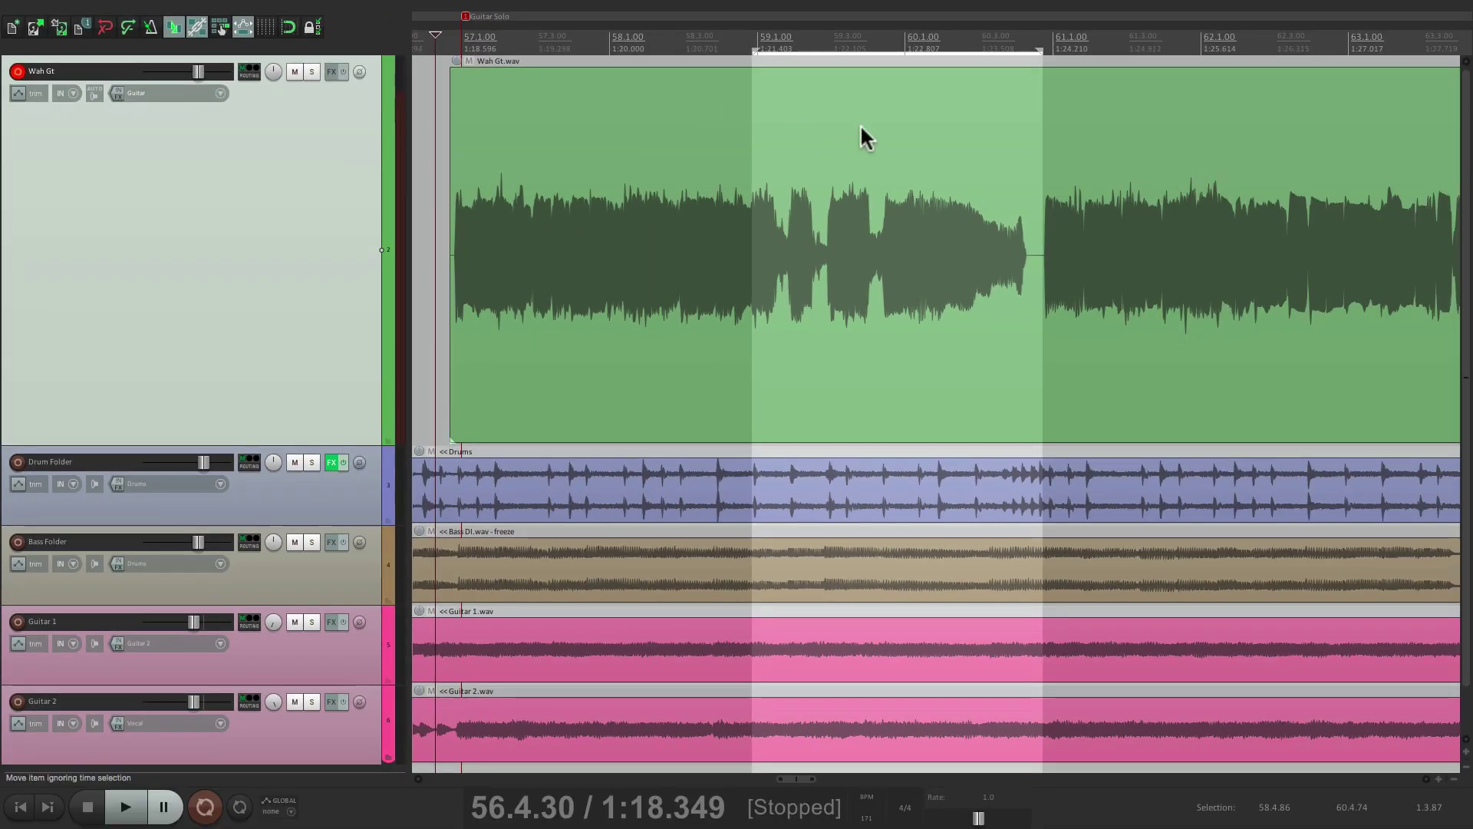
Record a tape-mode punch-in, then delete the recorded Wah Gt-44.wav clip.
key("ctrl+r")
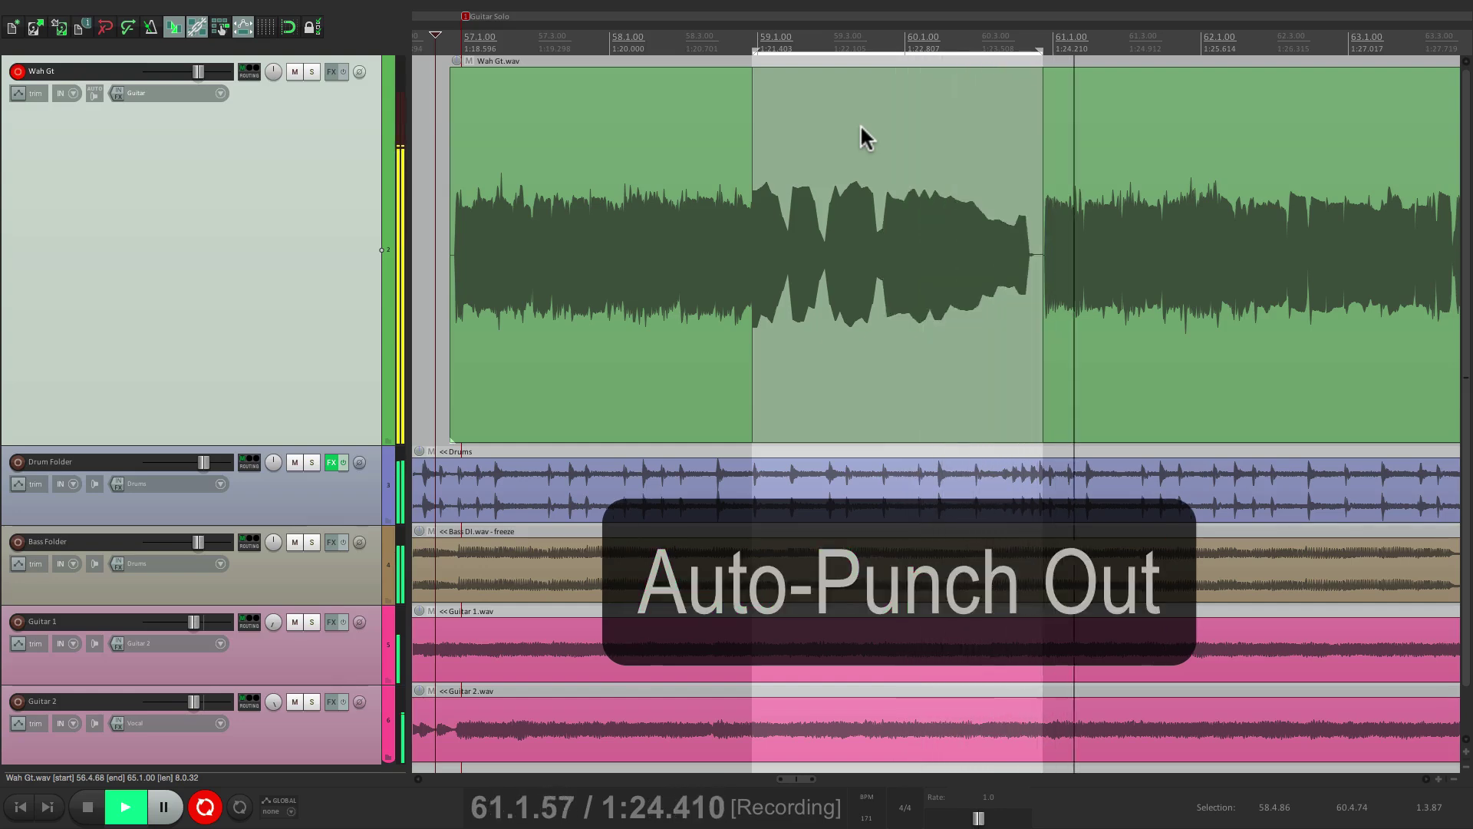
key("space")
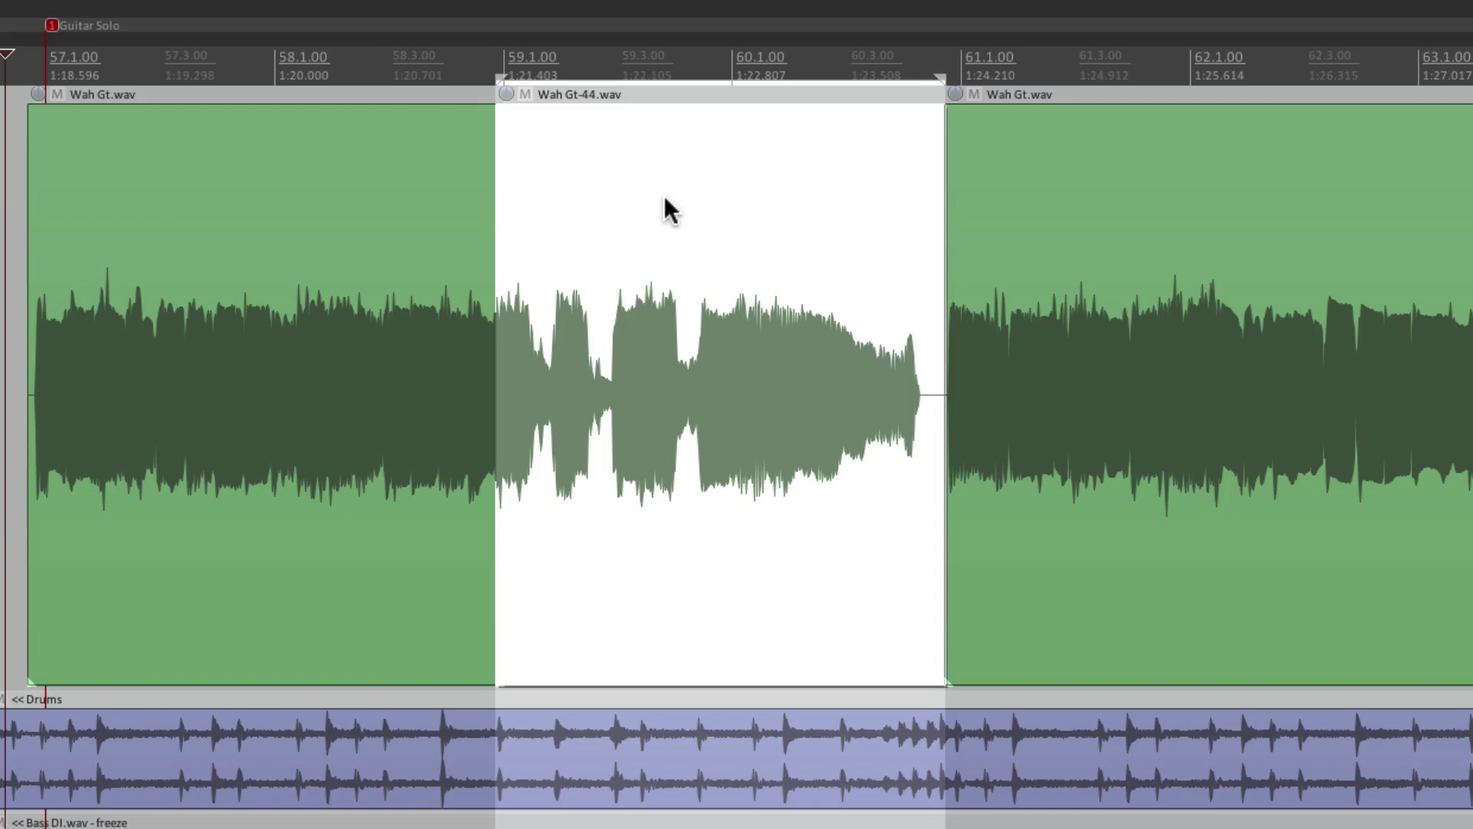
key("Delete")
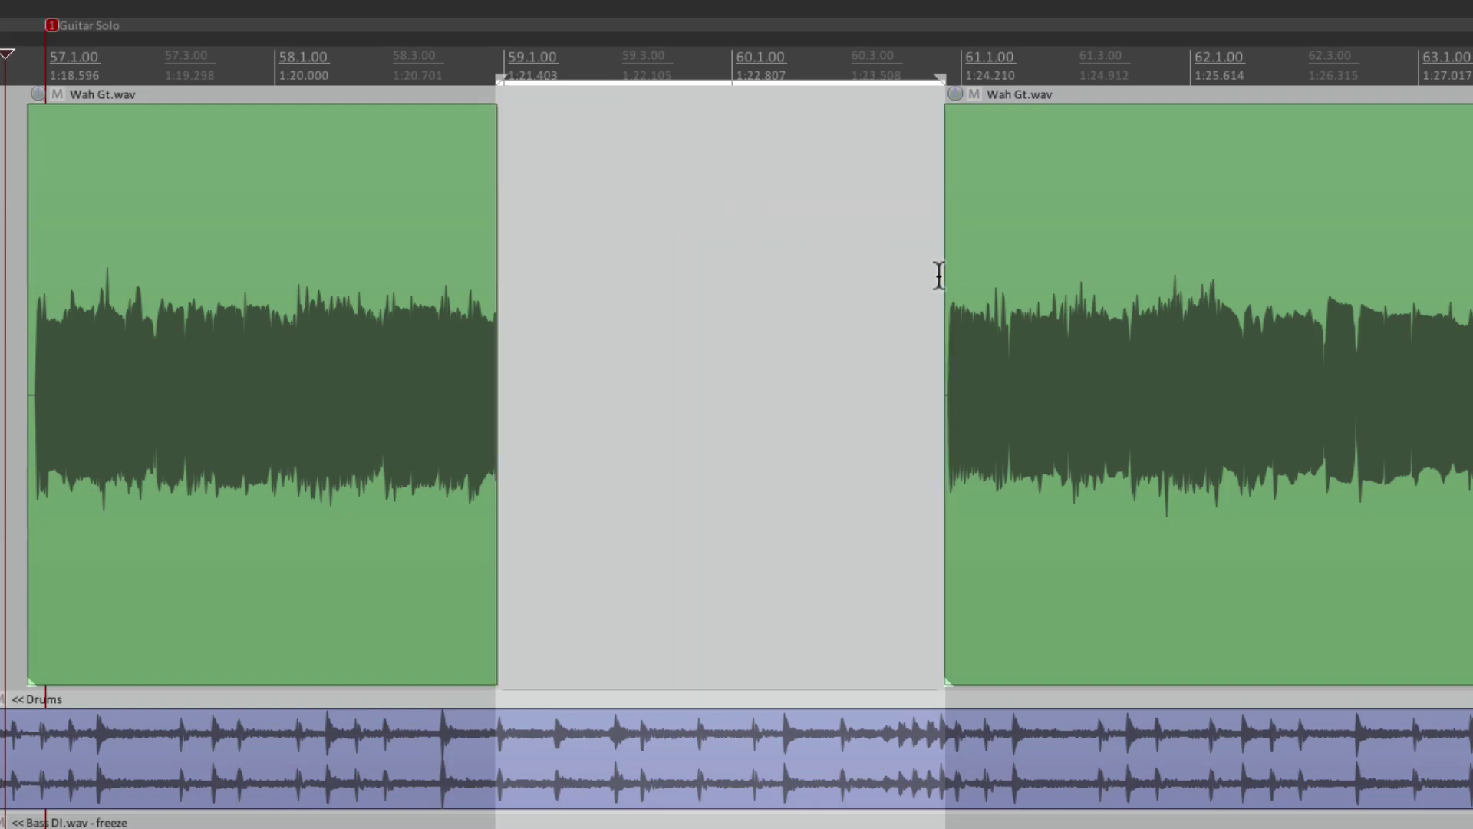
left_click_drag(944, 277, 496, 326)
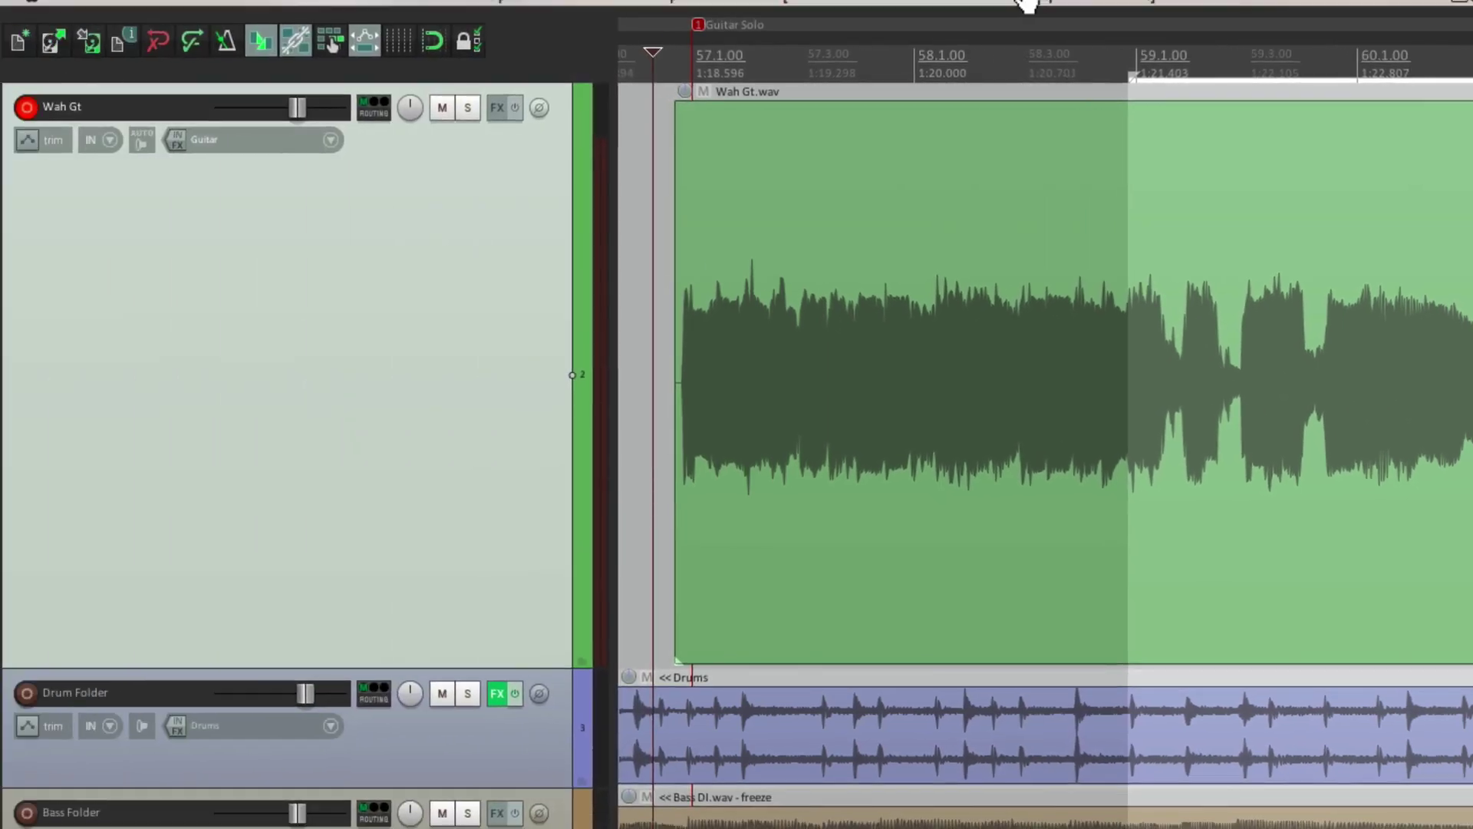
Set overlapping recordings back to splitting existing items and creating new takes.
left_click(537, 11)
mouse_move(813, 109)
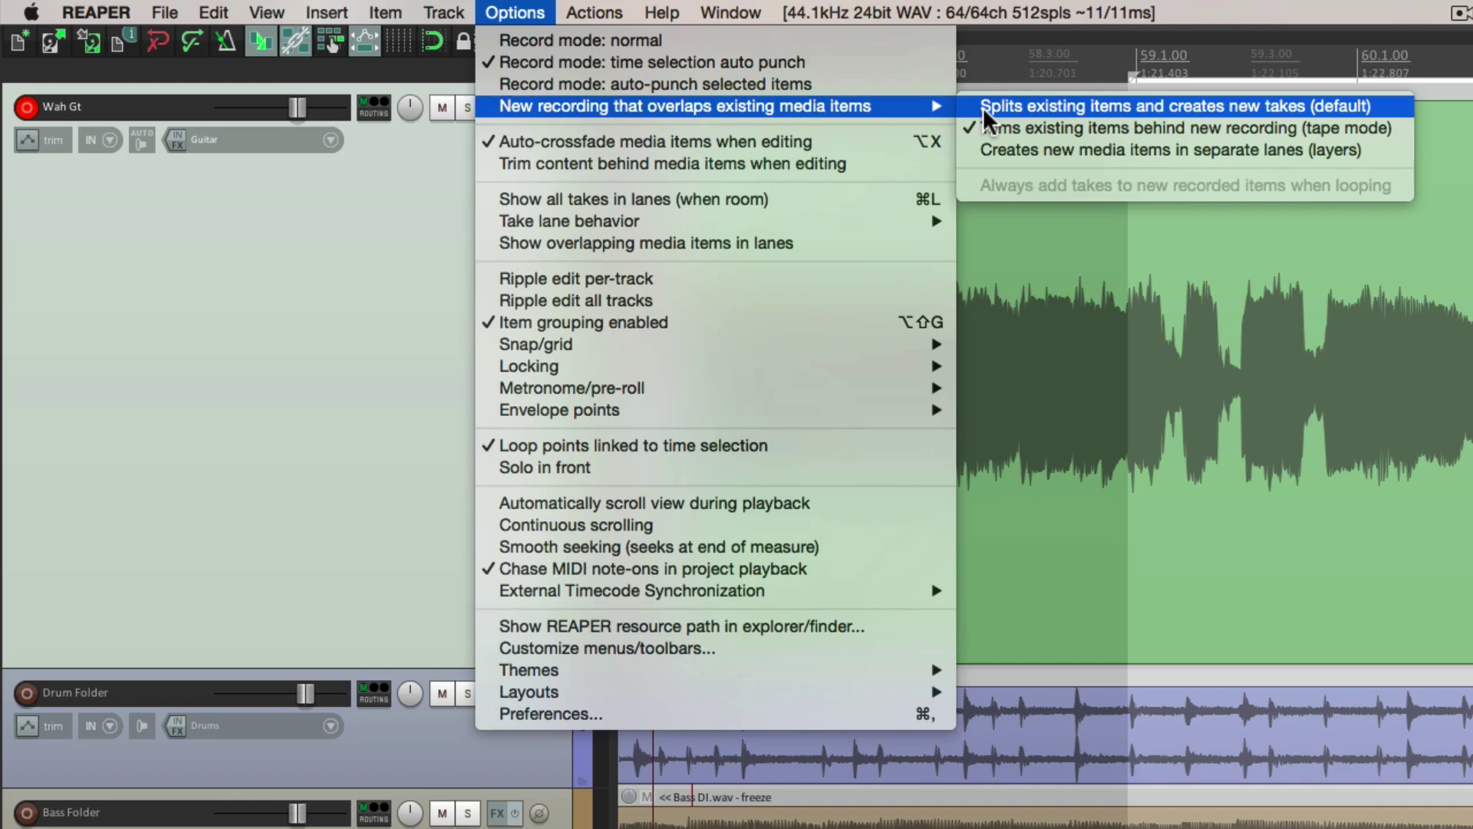
left_click(993, 135)
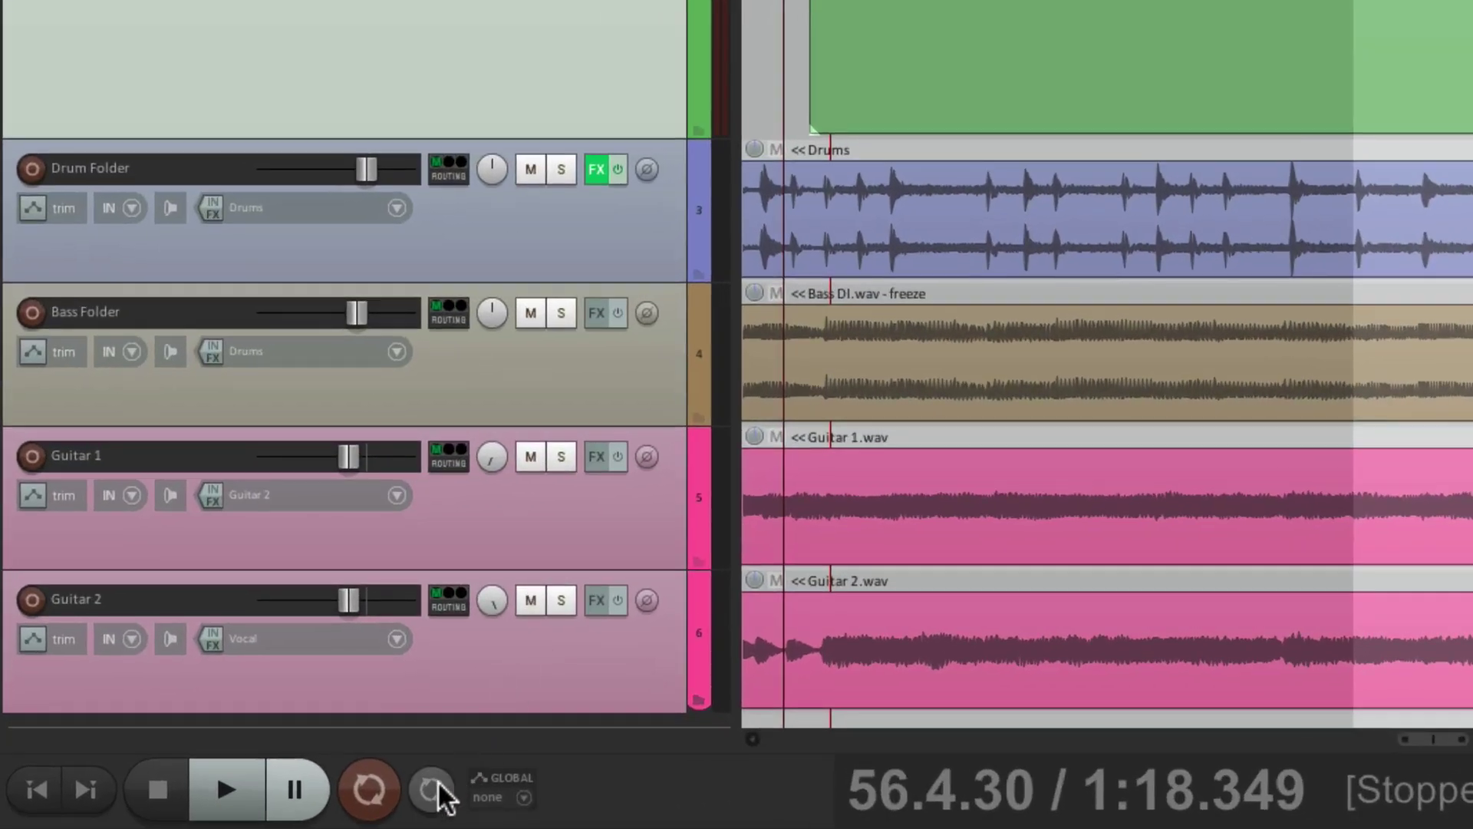
Turn on the transport's Repeat toggle so playback loops.
left_click(429, 791)
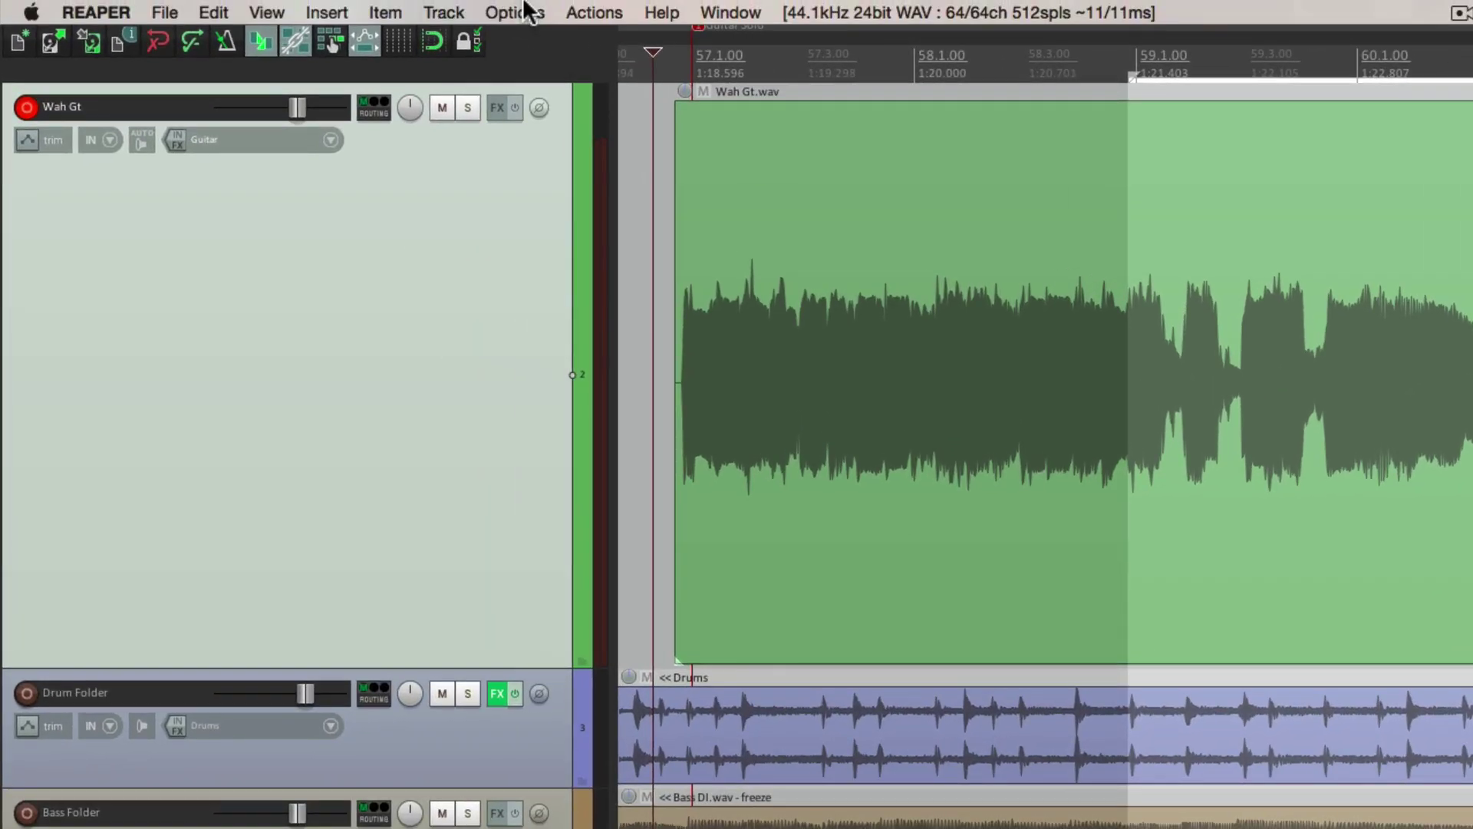
Unlink loop points from the time selection and widen the loop from about bar 57 to 62.
left_click(353, 8)
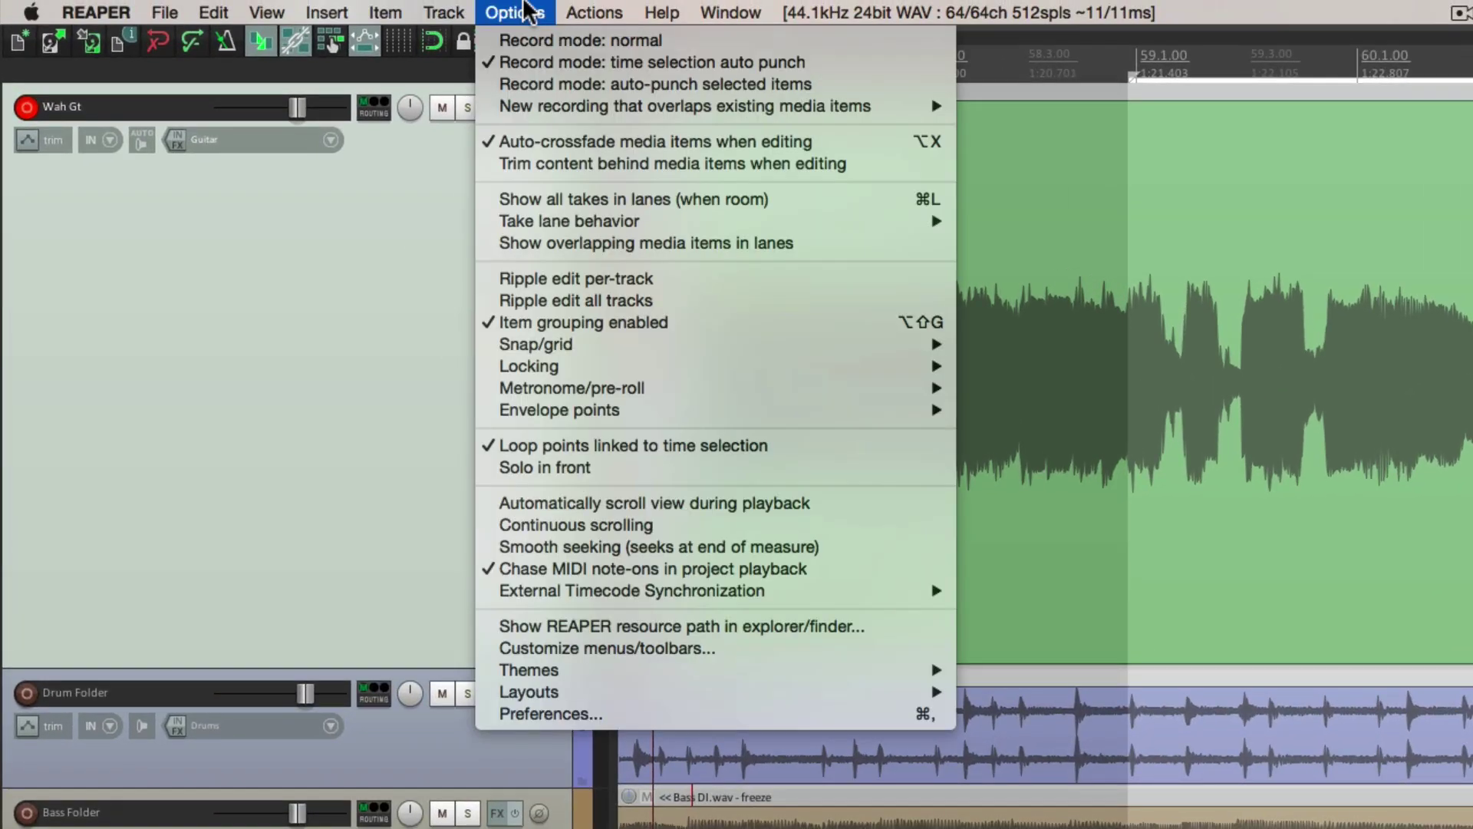
left_click(789, 446)
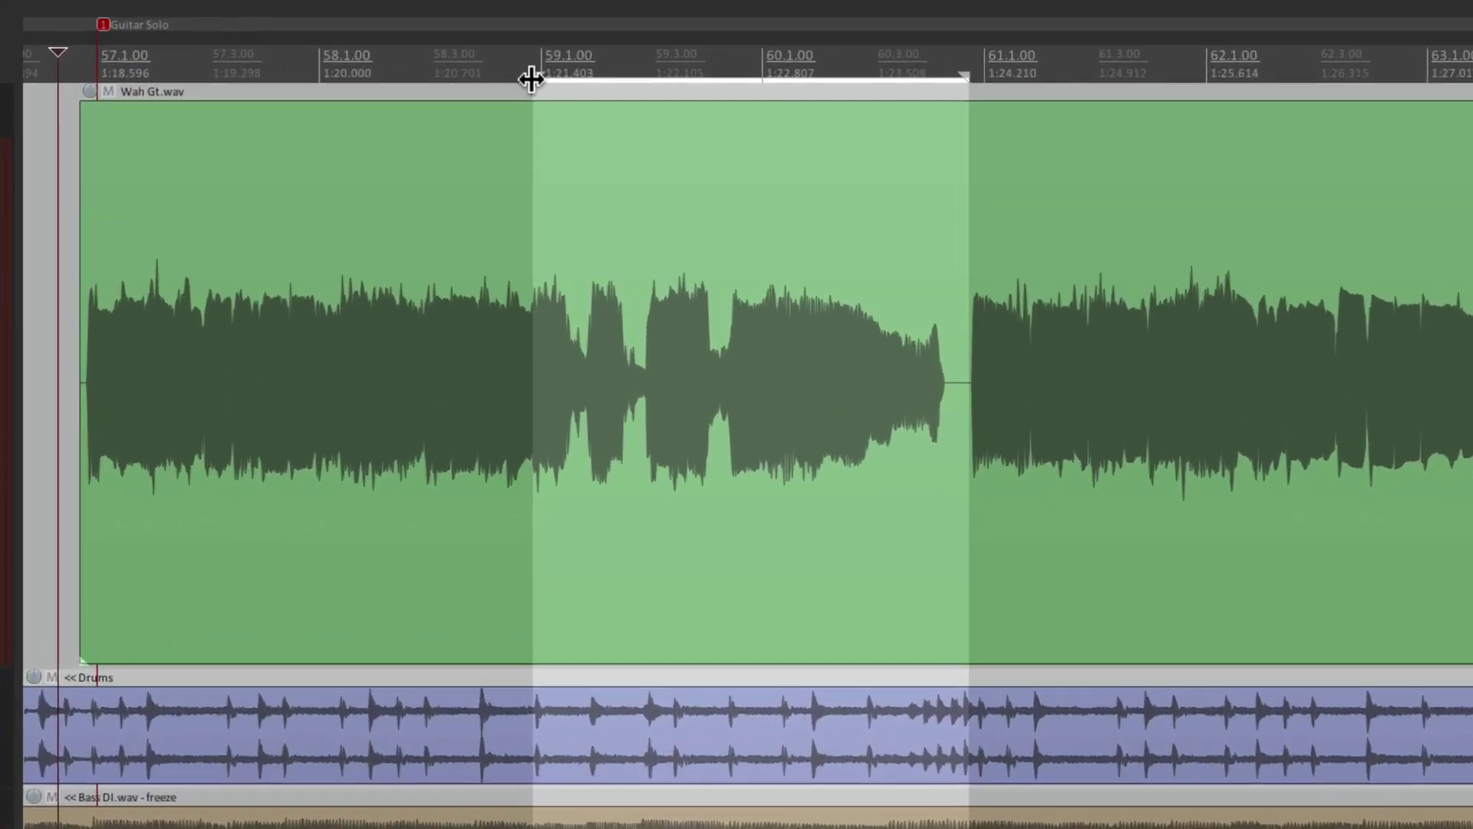
left_click_drag(531, 78, 57, 92)
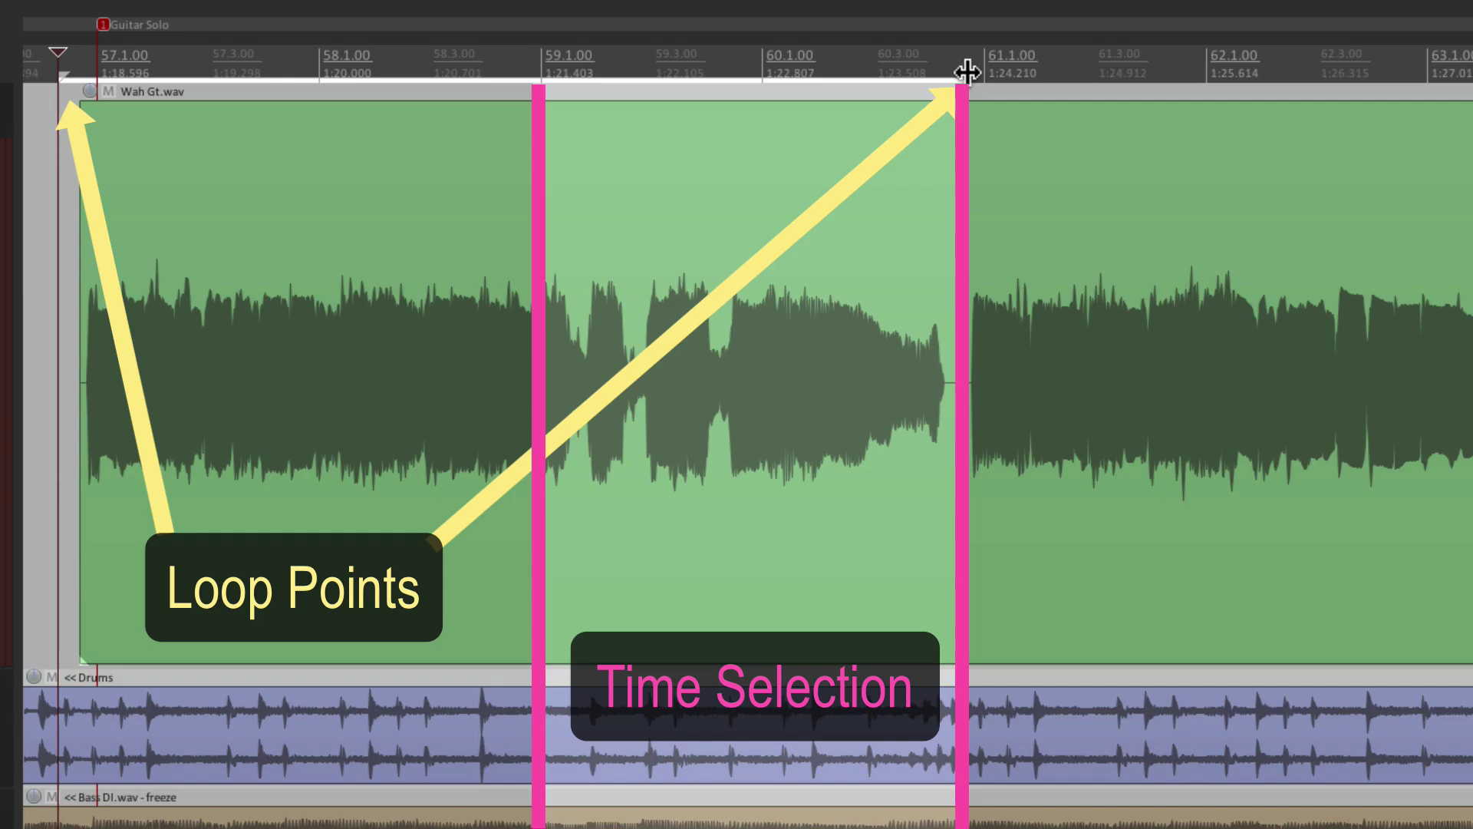
left_click_drag(963, 67, 1298, 68)
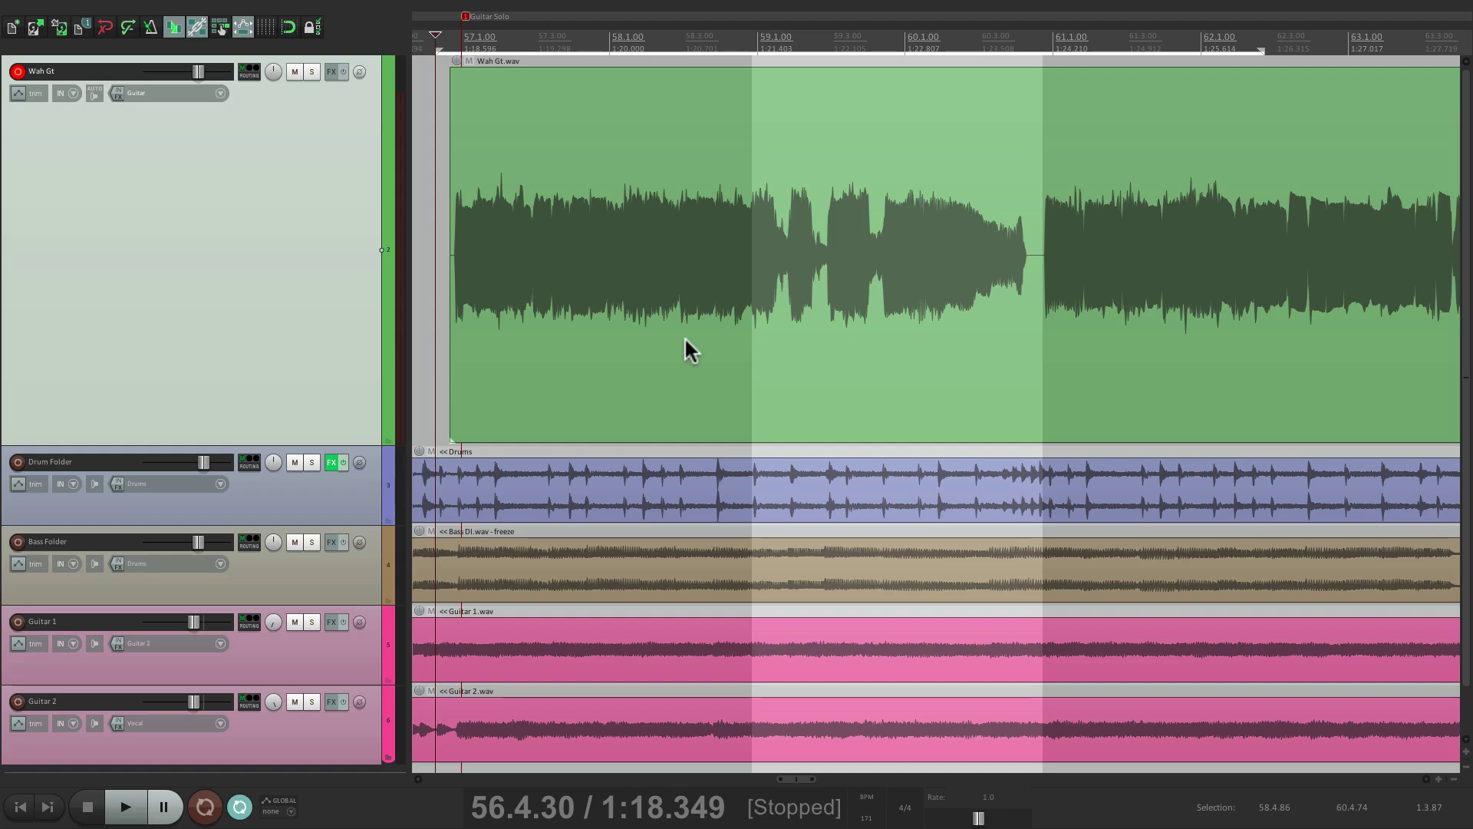
Record three looped auto-punch passes over the solo, stopping once take 3, Wah Gt-45.wav, fills the gap.
key("ctrl+r")
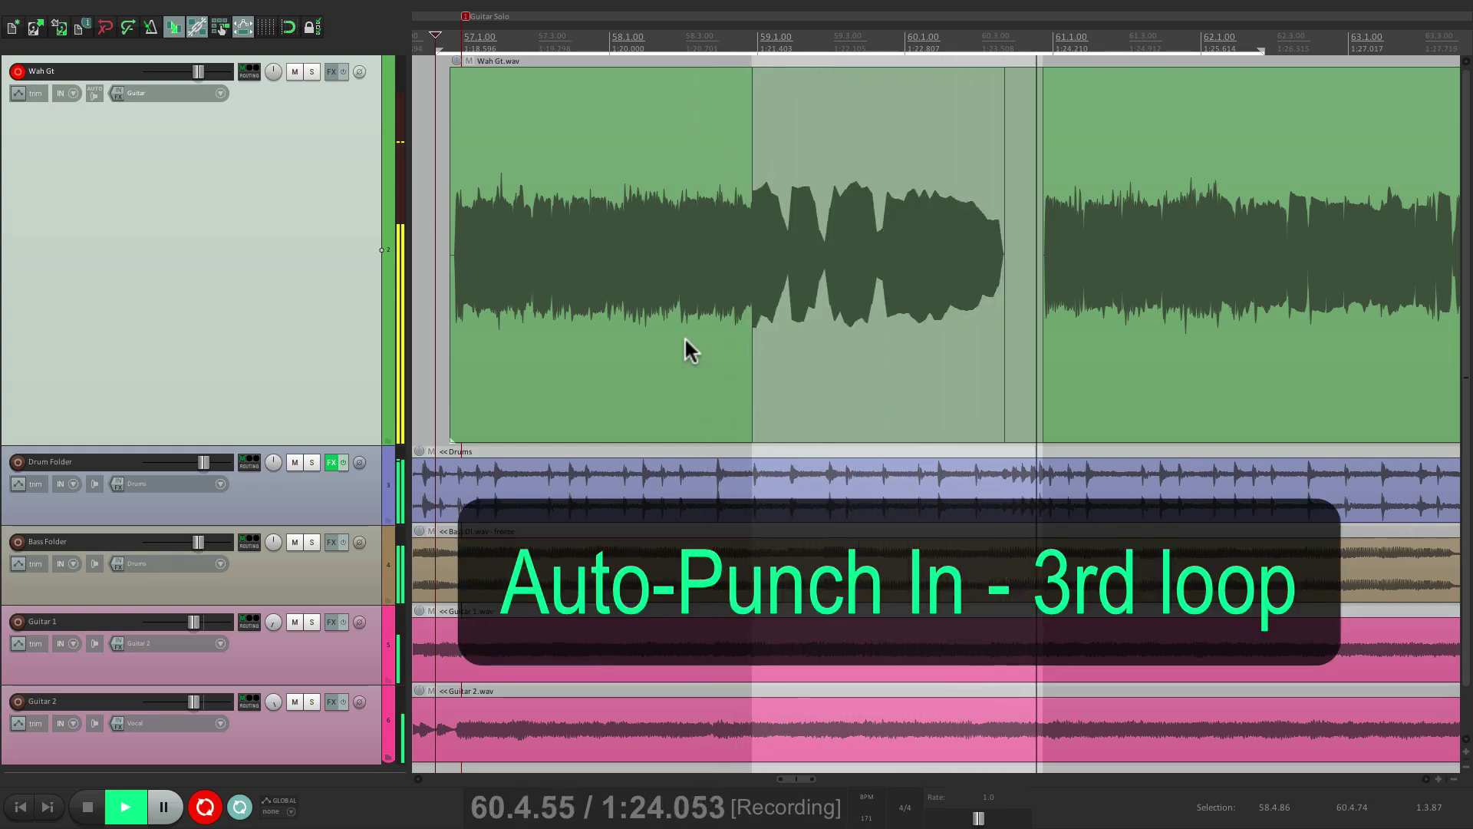
key("space")
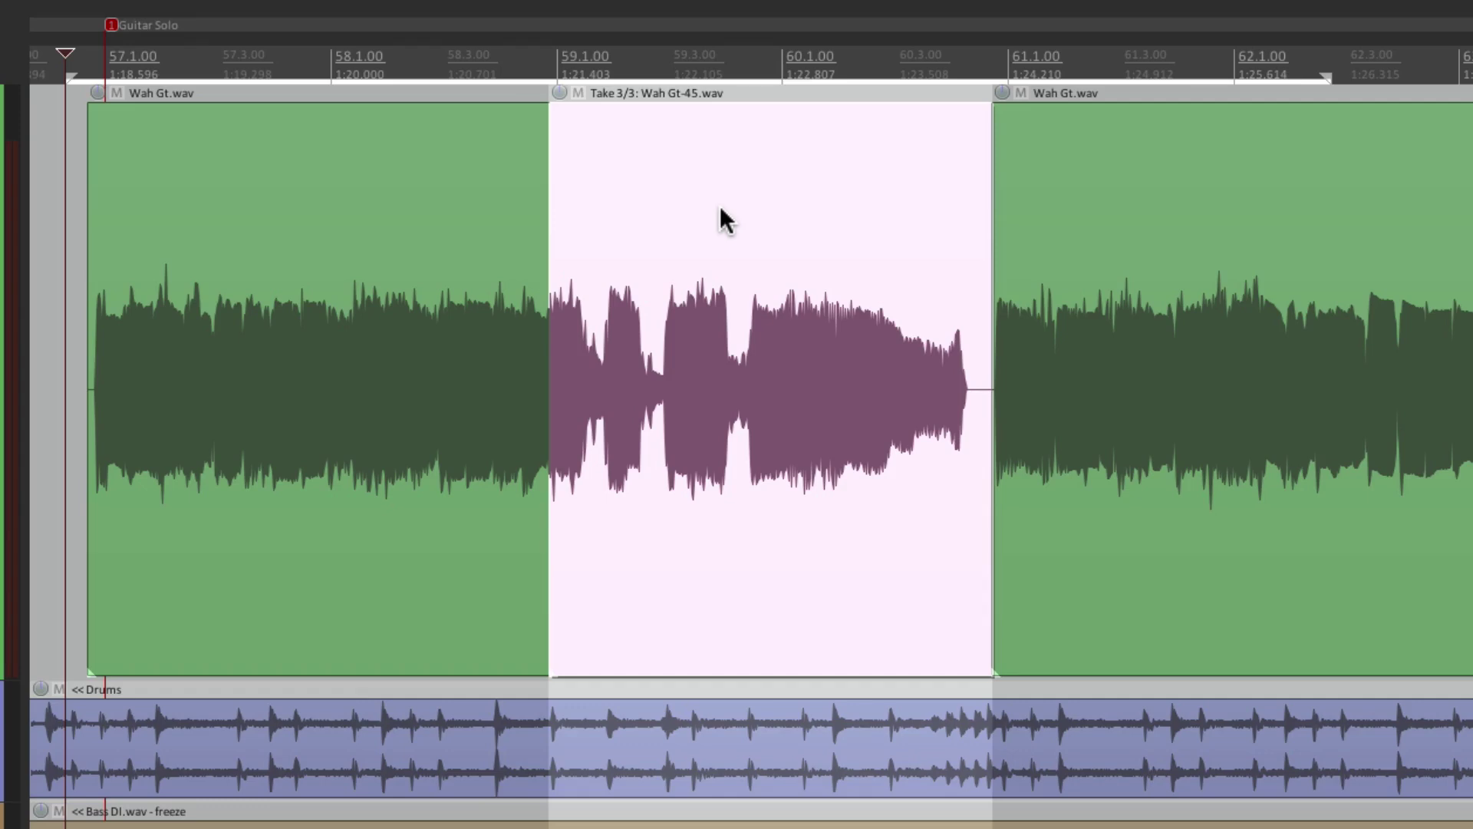
Audition the solo item's takes and crop it to the active take, Wah Gt-45.wav.
key("t")
key("t")
key("t")
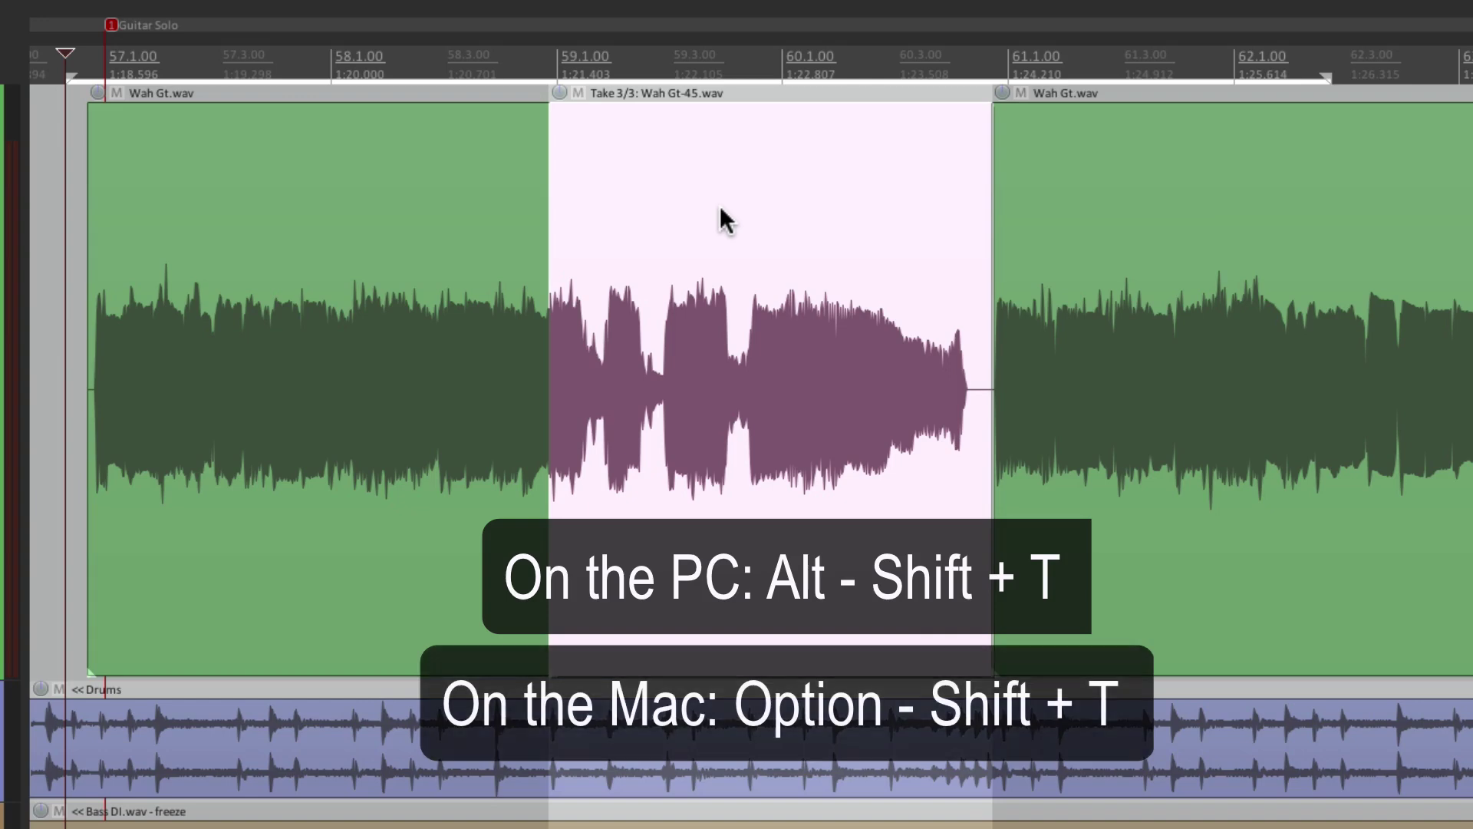
key("alt+shift+t")
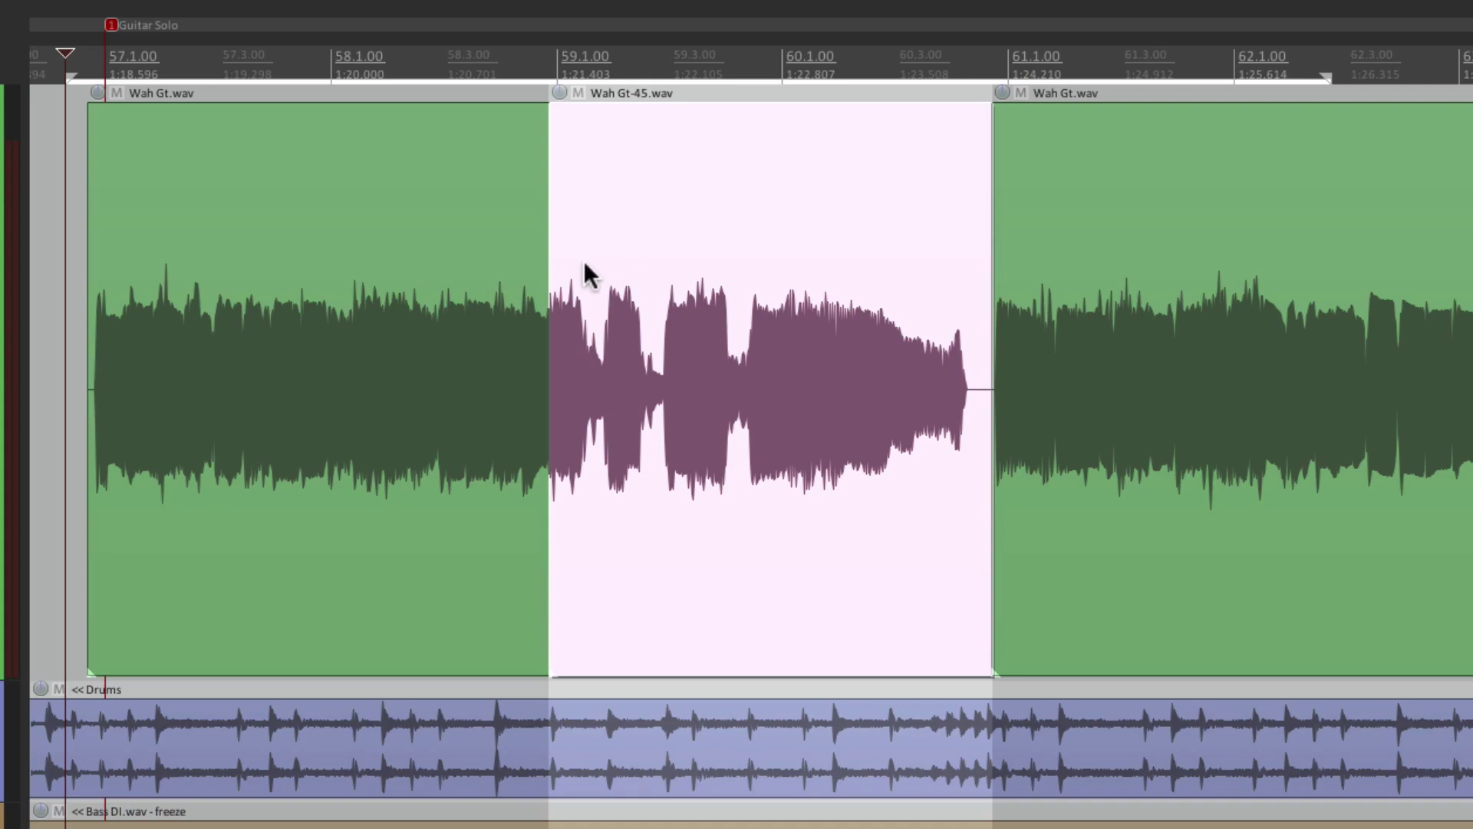
Zoom in and reshape the crossfade leading into the Wah Gt-45 item.
scroll(564, 287, "up", 3)
scroll(494, 404, "up", 2)
scroll(597, 453, "up", 2)
scroll(597, 433, "up", 4)
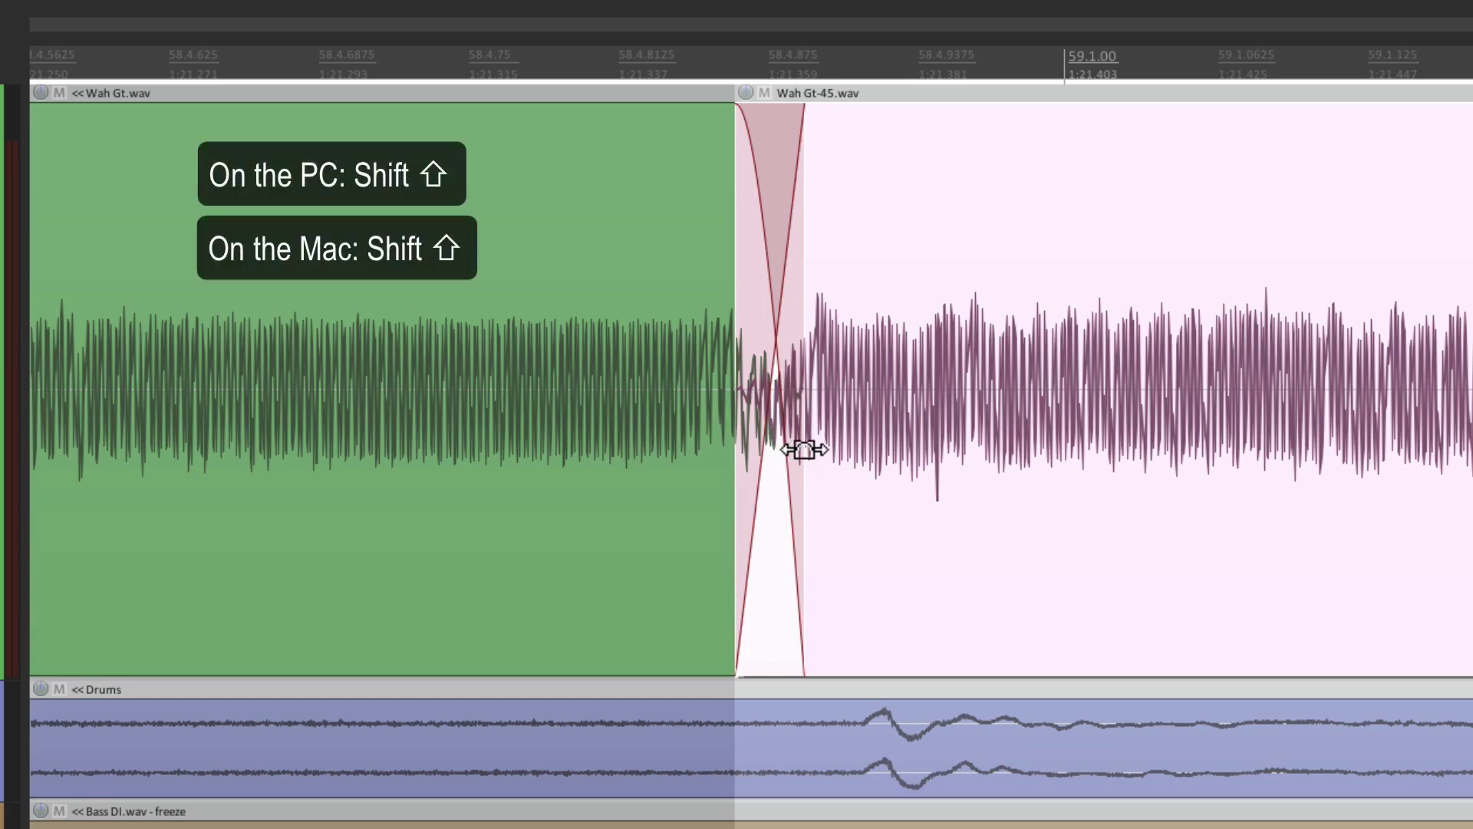
mouse_move(804, 450)
left_mouse_down()
mouse_move(559, 458)
mouse_move(833, 446)
mouse_move(790, 451)
mouse_move(803, 461)
left_mouse_up()
Lengthen the crossfade from Wah Gt-45 back into the original Wah Gt item, then zoom out.
scroll(801, 464, "down", 2)
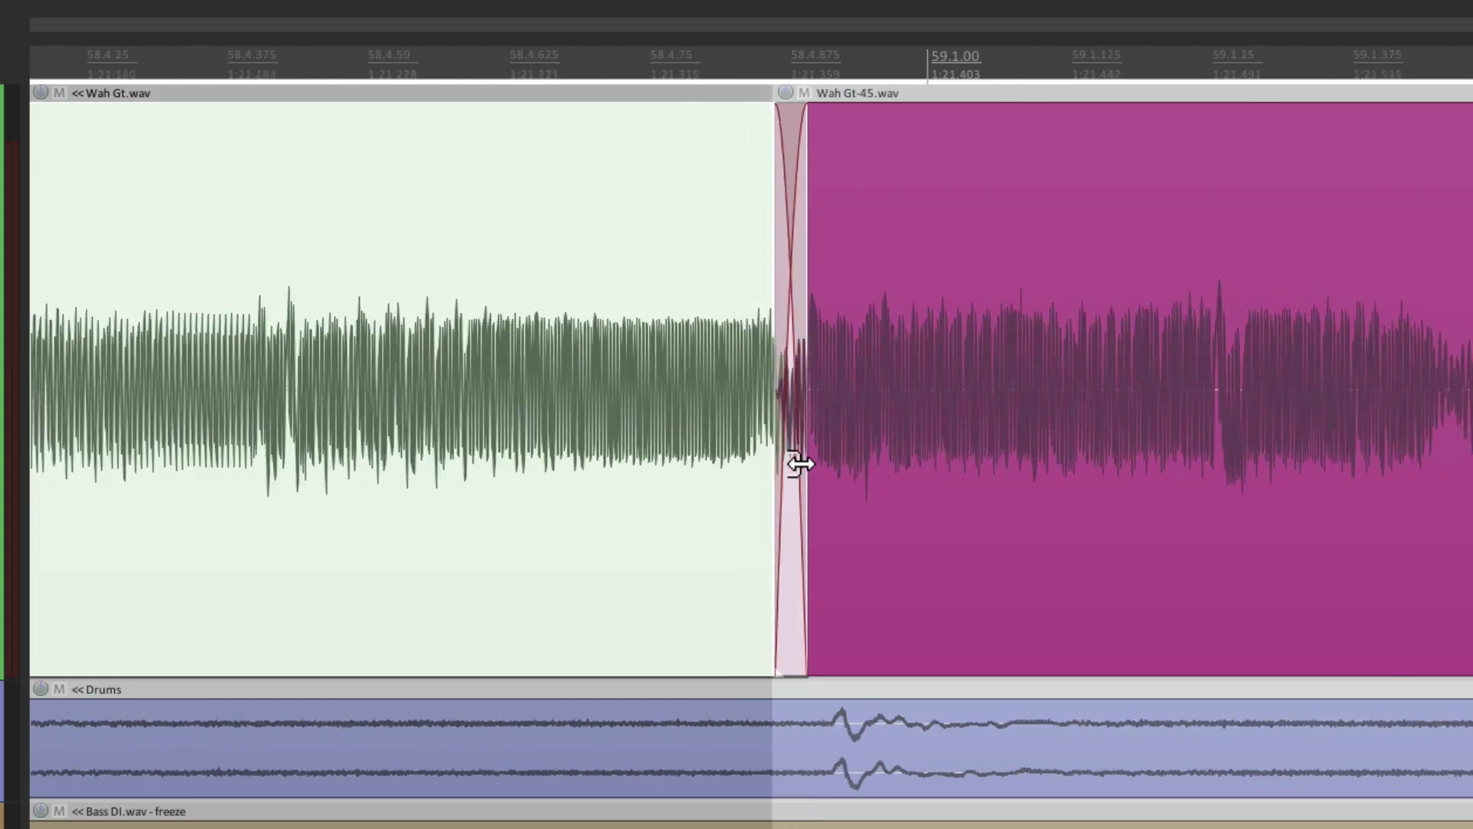
scroll(801, 464, "down", 5)
scroll(898, 491, "up", 6)
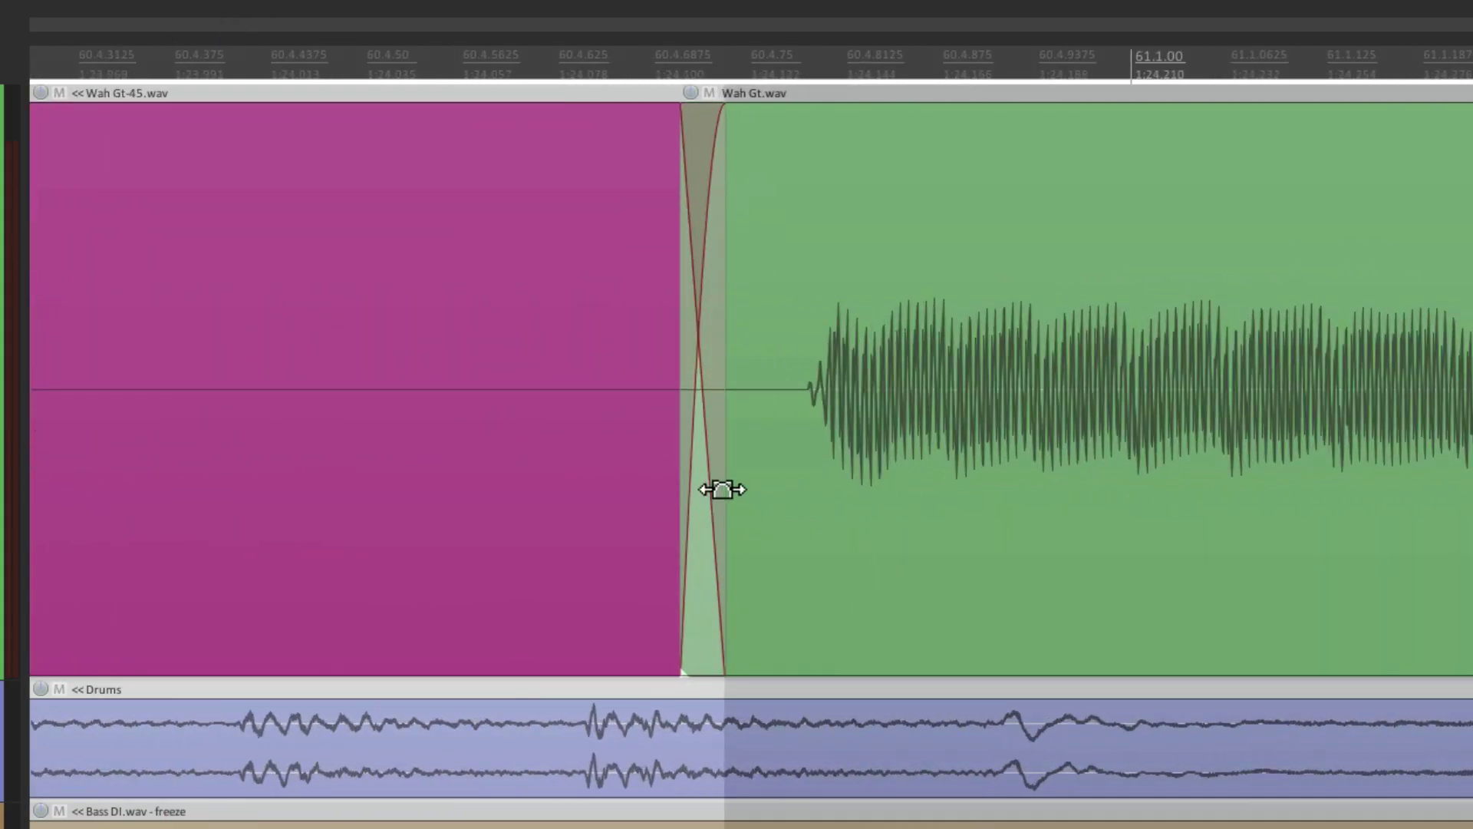
left_click_drag(716, 486, 780, 485)
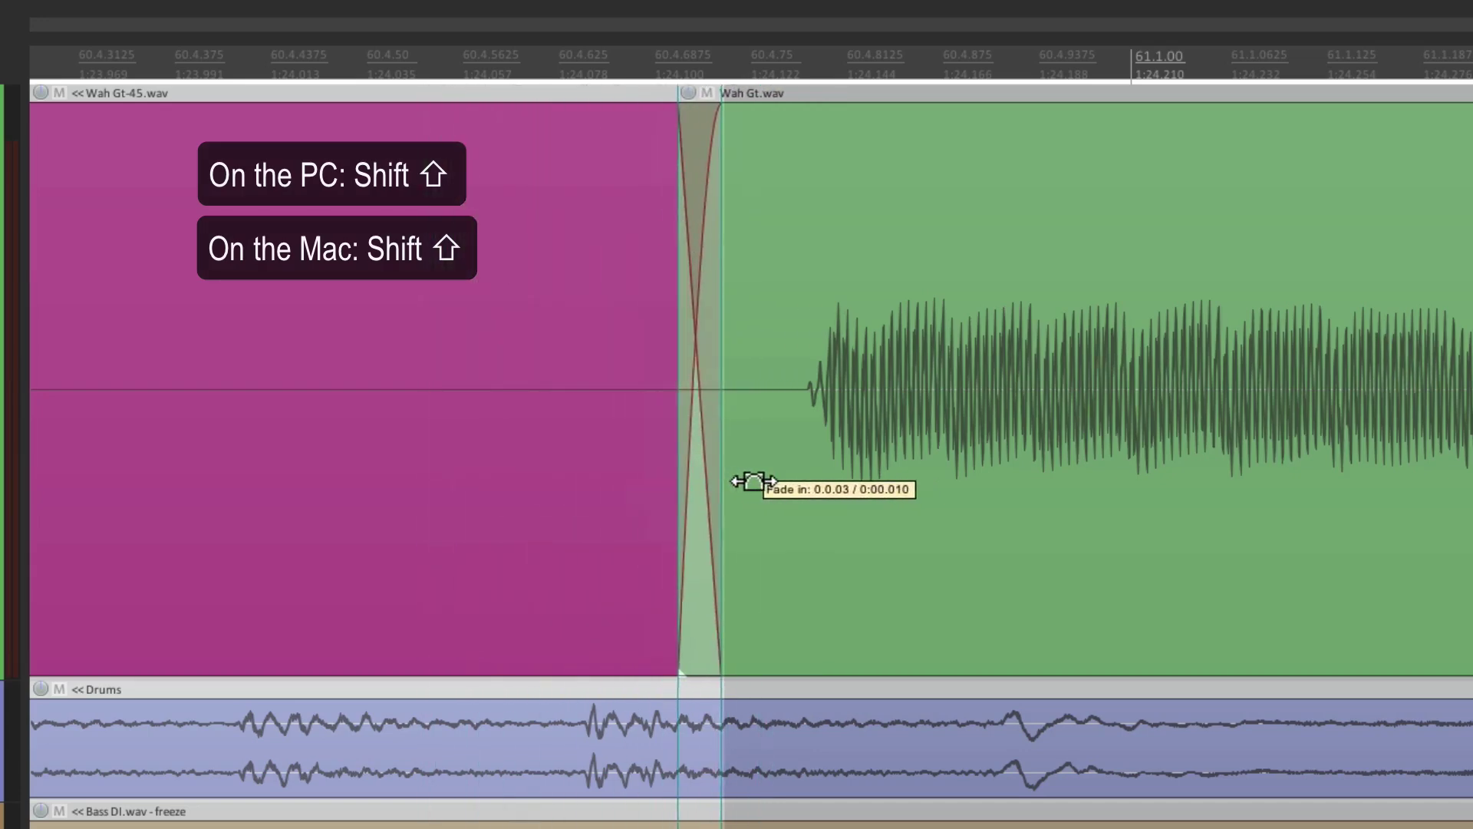
scroll(793, 558, "down", 1)
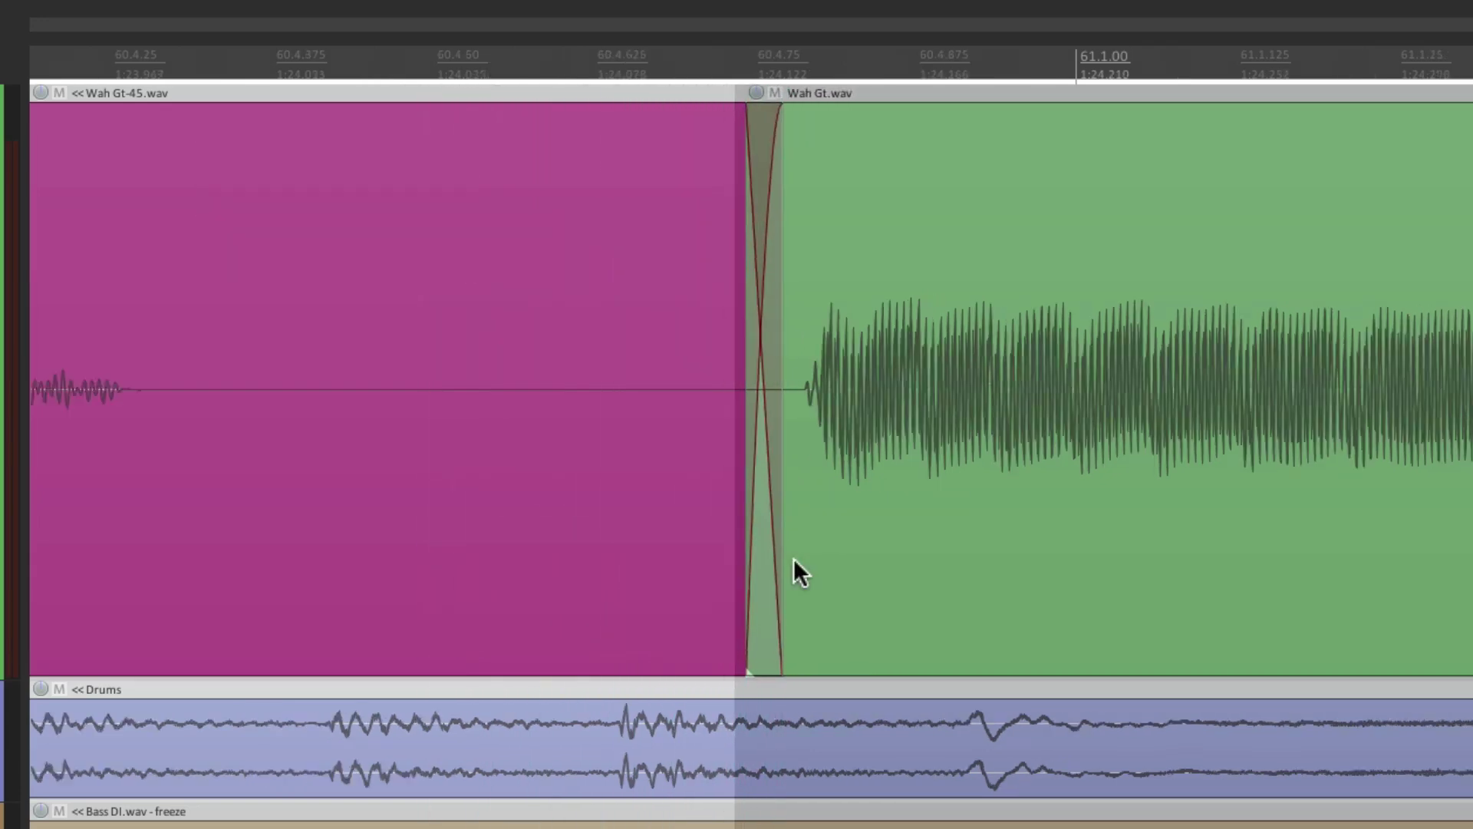
scroll(794, 559, "down", 10)
scroll(793, 569, "left", 3)
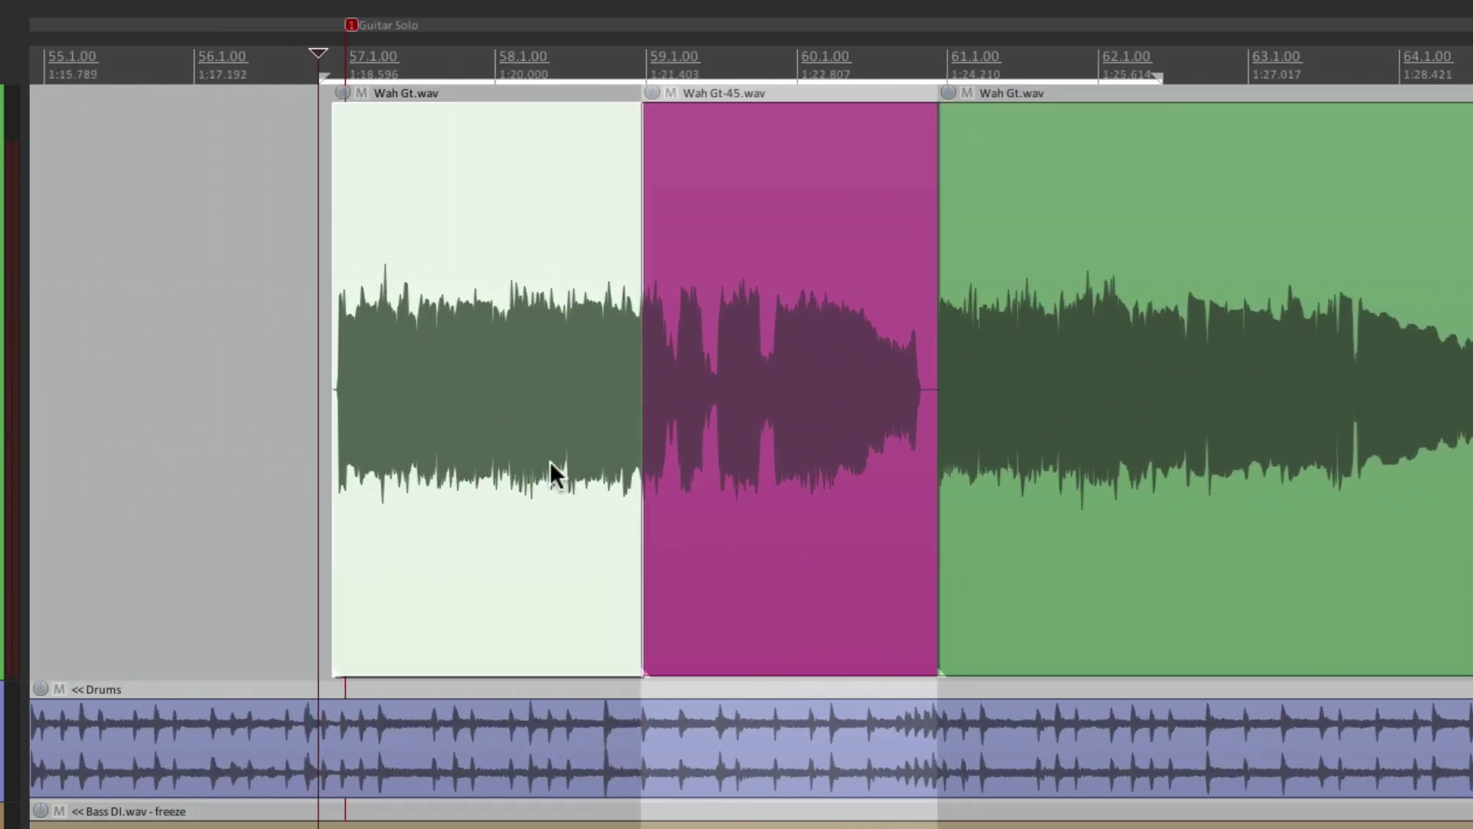
Clear the time selection over the solo section with Esc.
key("Escape")
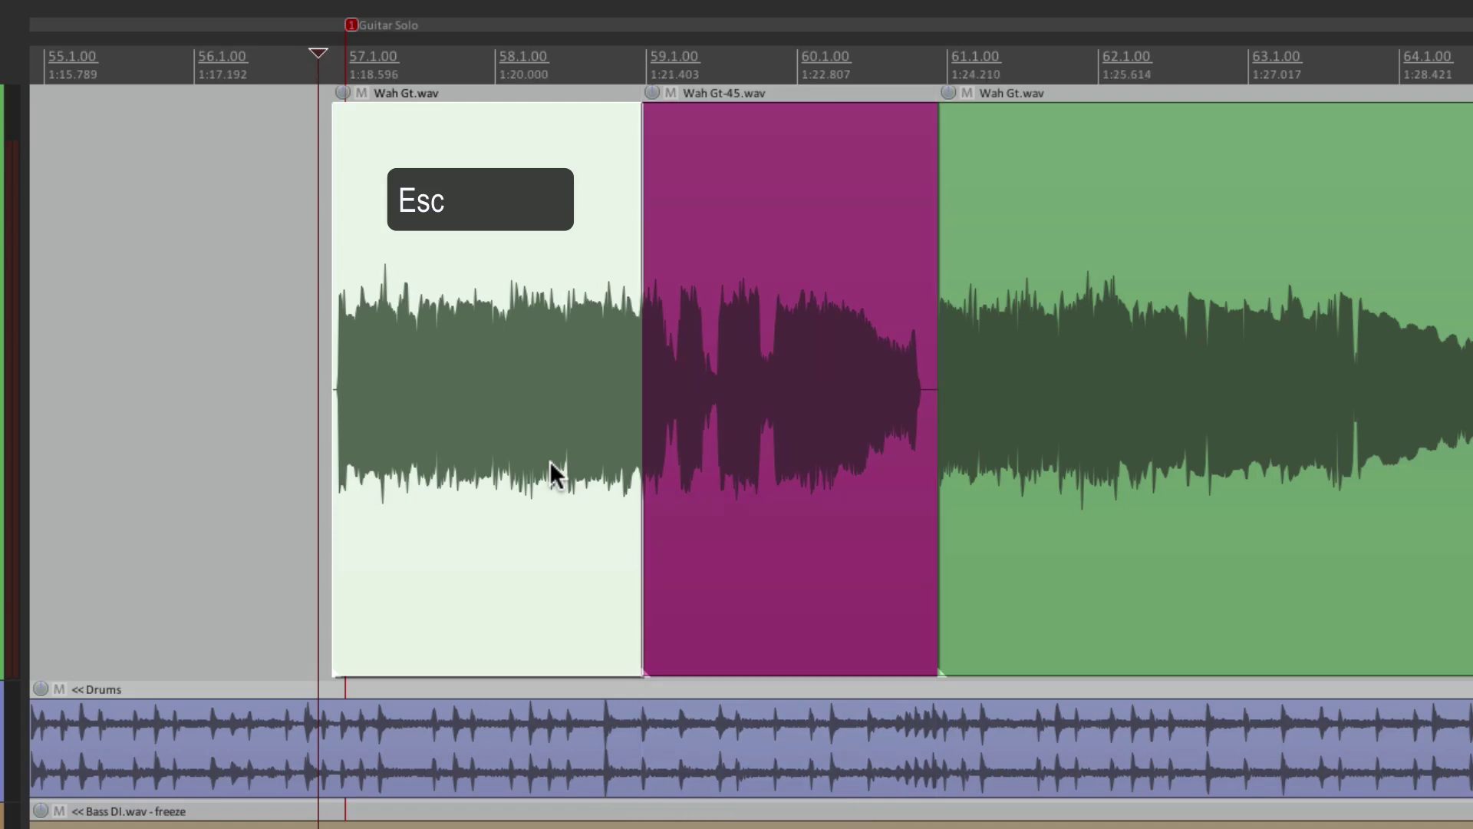